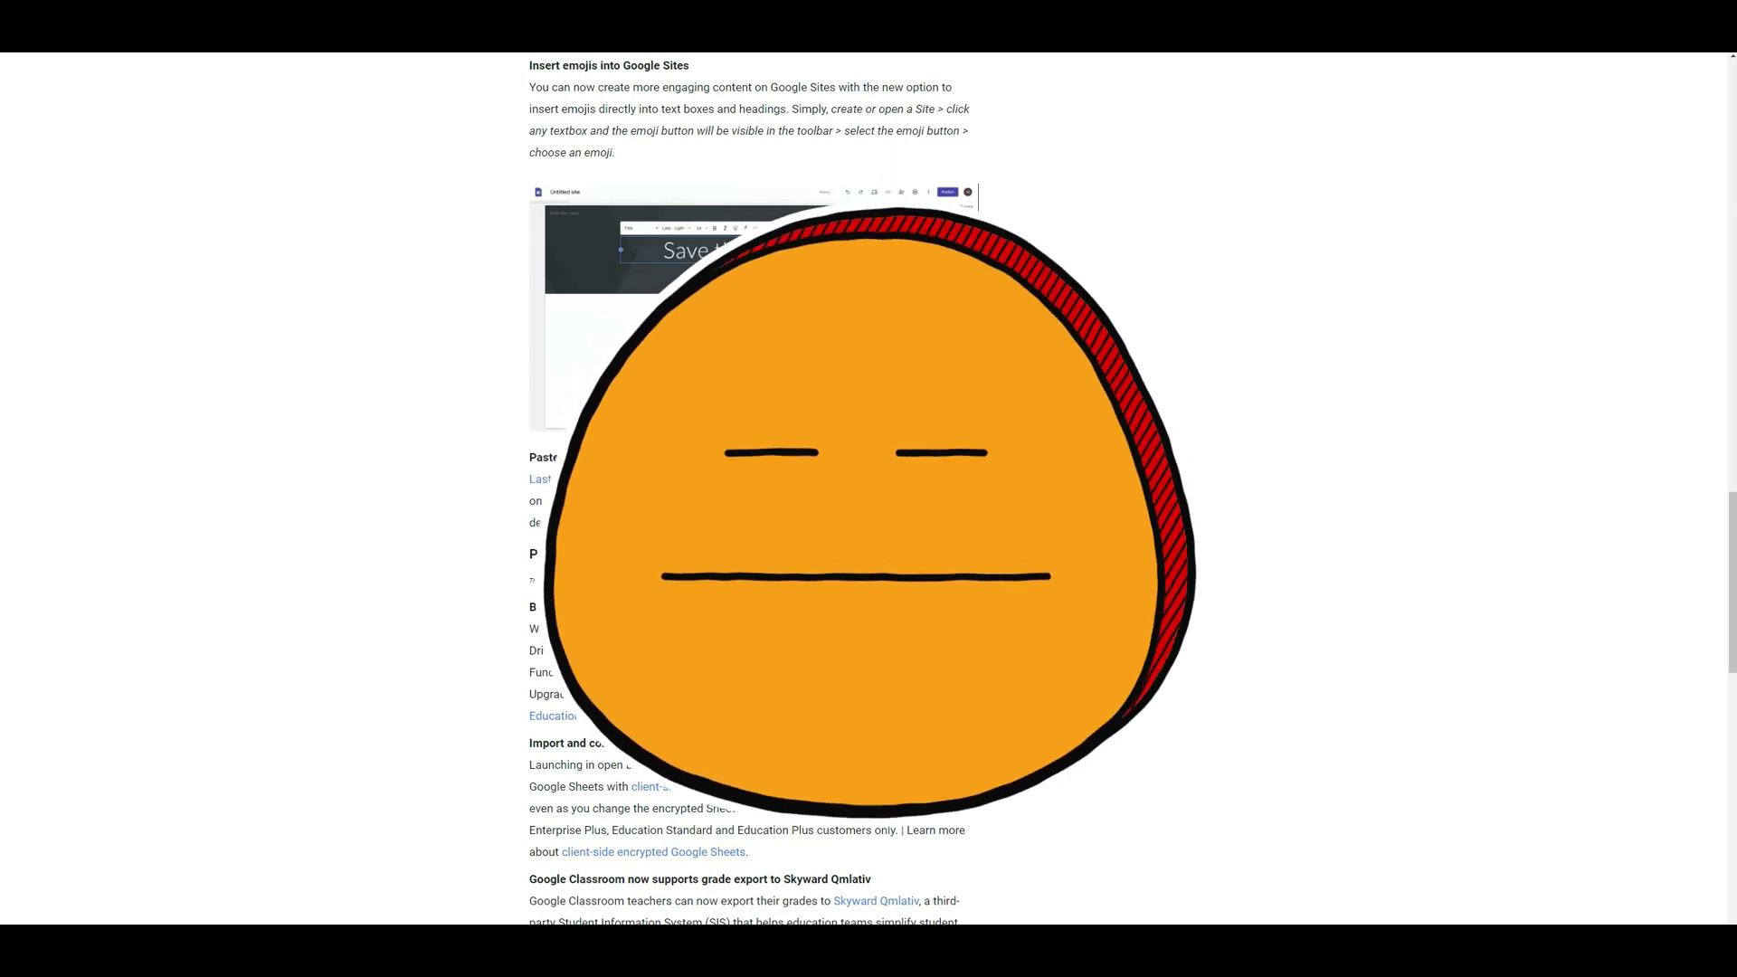
# Step: Scroll the Workspace Updates post up to the 'Easily duplicate groups and objects in Google Sites' item
pyautogui.scroll(3, 752, 489)
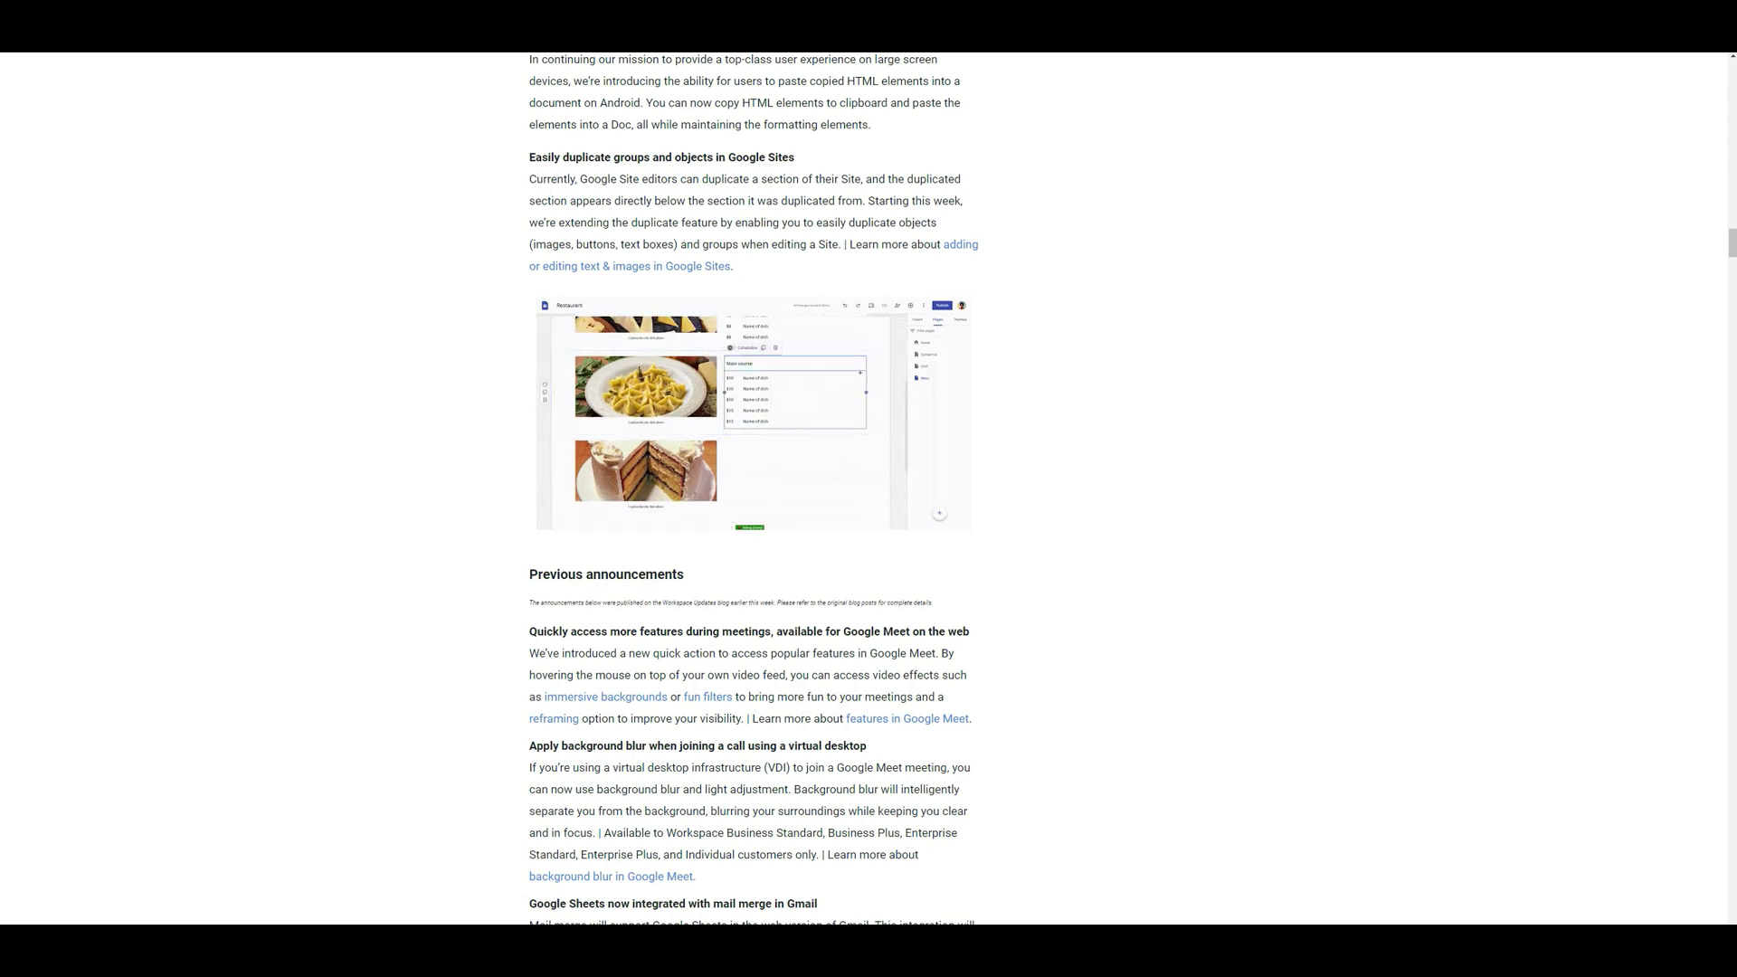
# Step: Highlight the duplicate-feature paragraph, then search the page for 'sites' to reach the alt-text announcement
pyautogui.moveTo(531, 179); pyautogui.dragTo(830, 246)
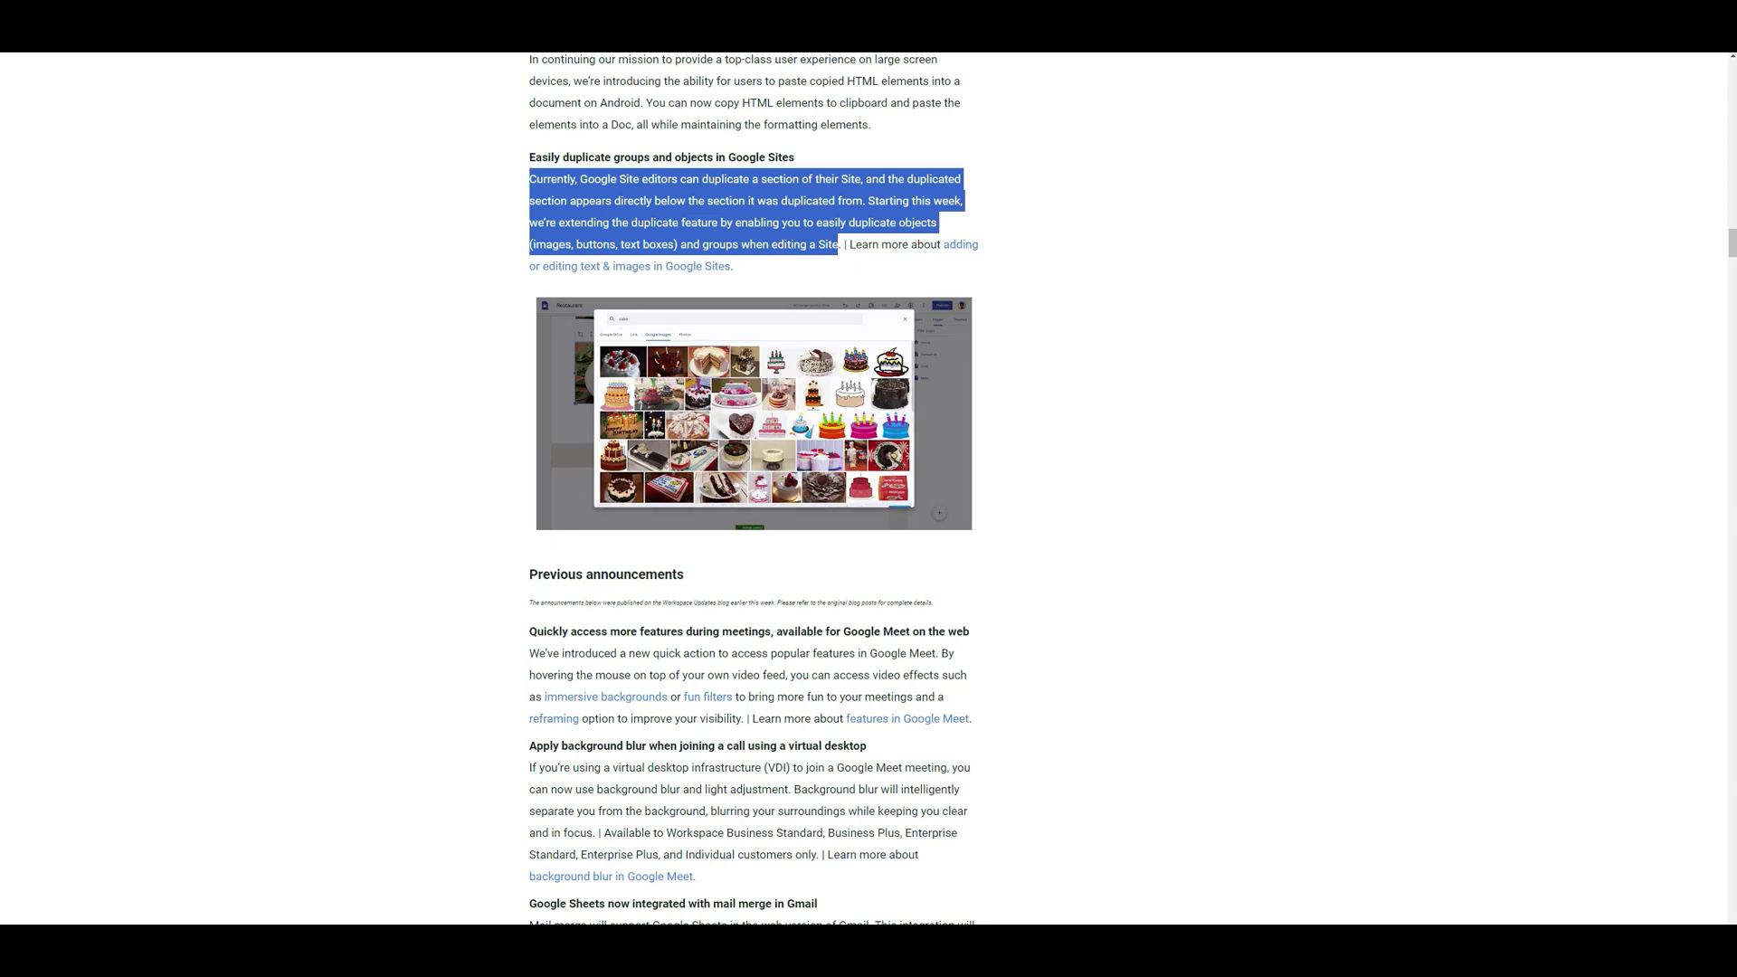
pyautogui.hotkey('alt', 'Tab')
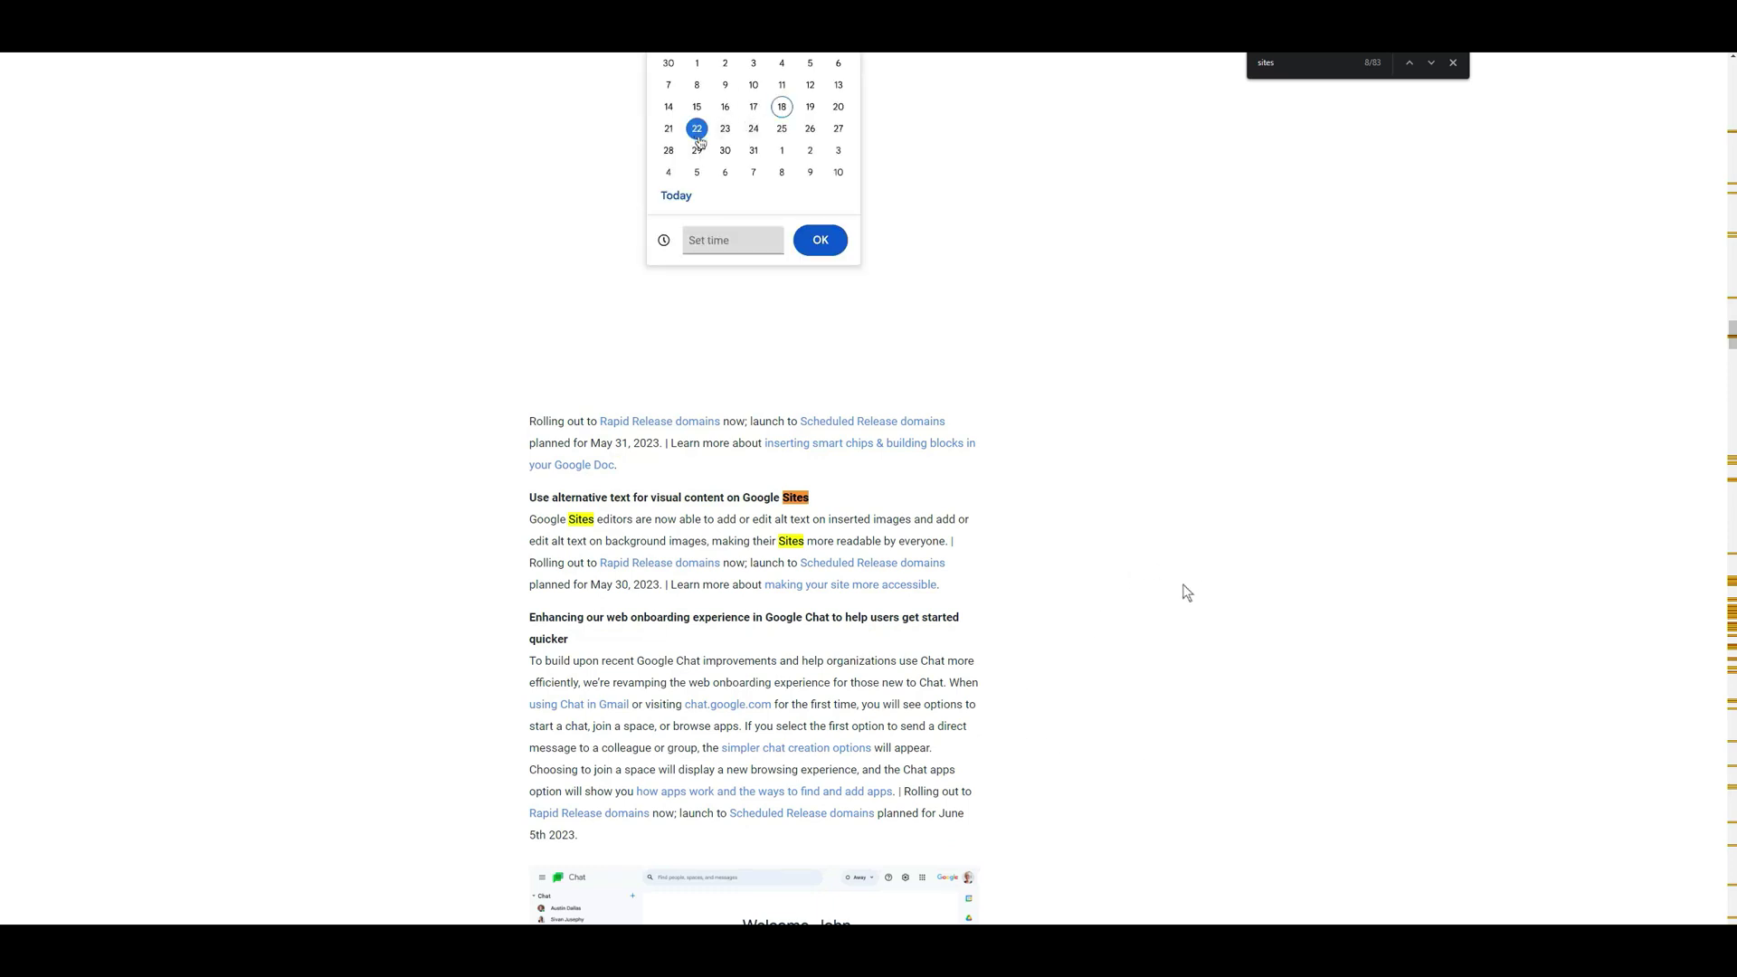
# Step: Highlight the phrase 'alternative text for visual' in the announcement heading, then clear the highlight
pyautogui.scroll(-1, 1165, 588)
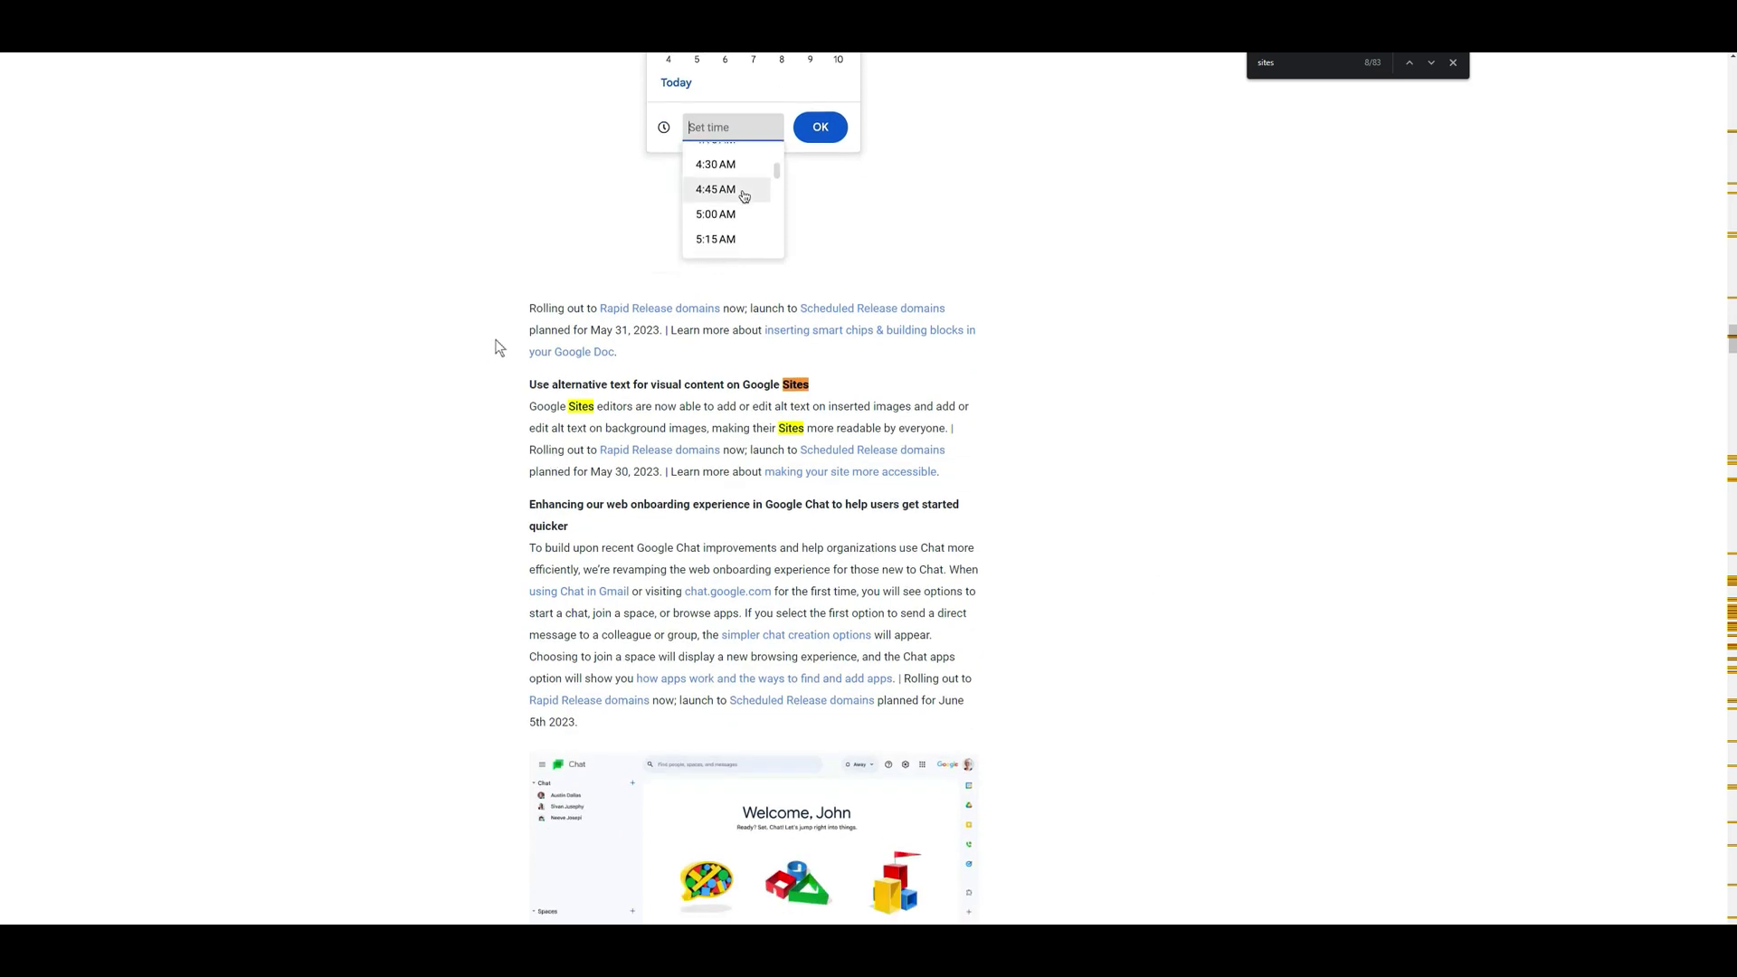
pyautogui.moveTo(551, 386); pyautogui.dragTo(698, 385)
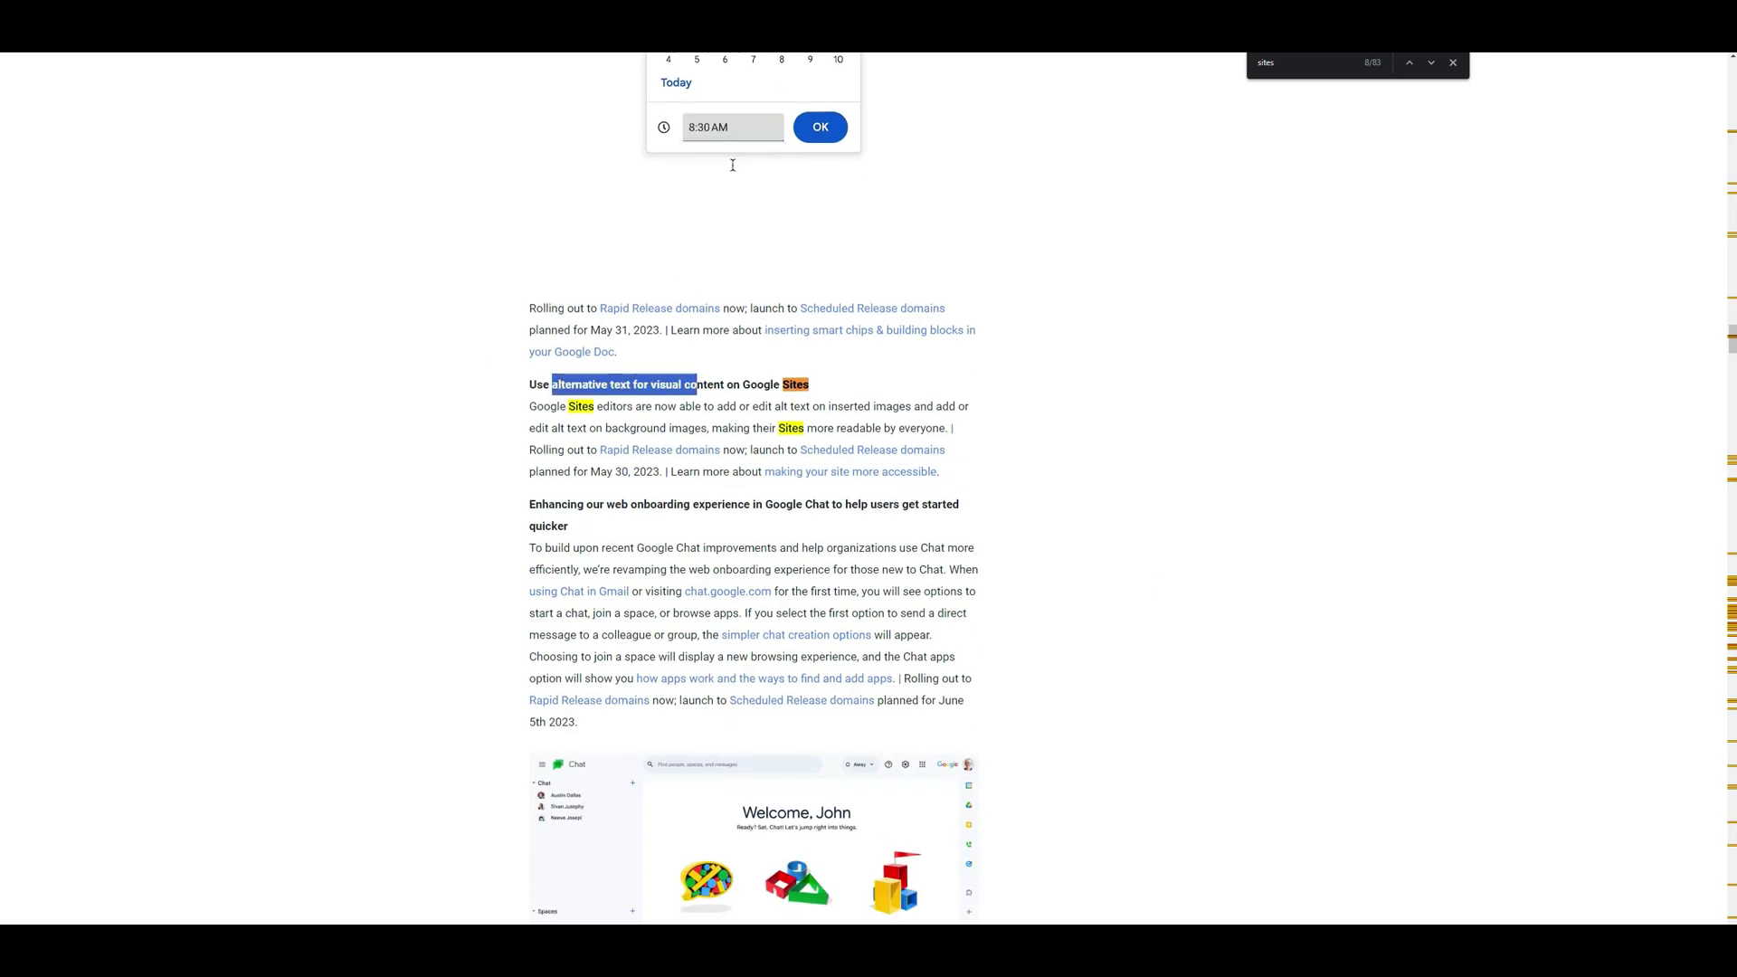
pyautogui.click(1104, 401)
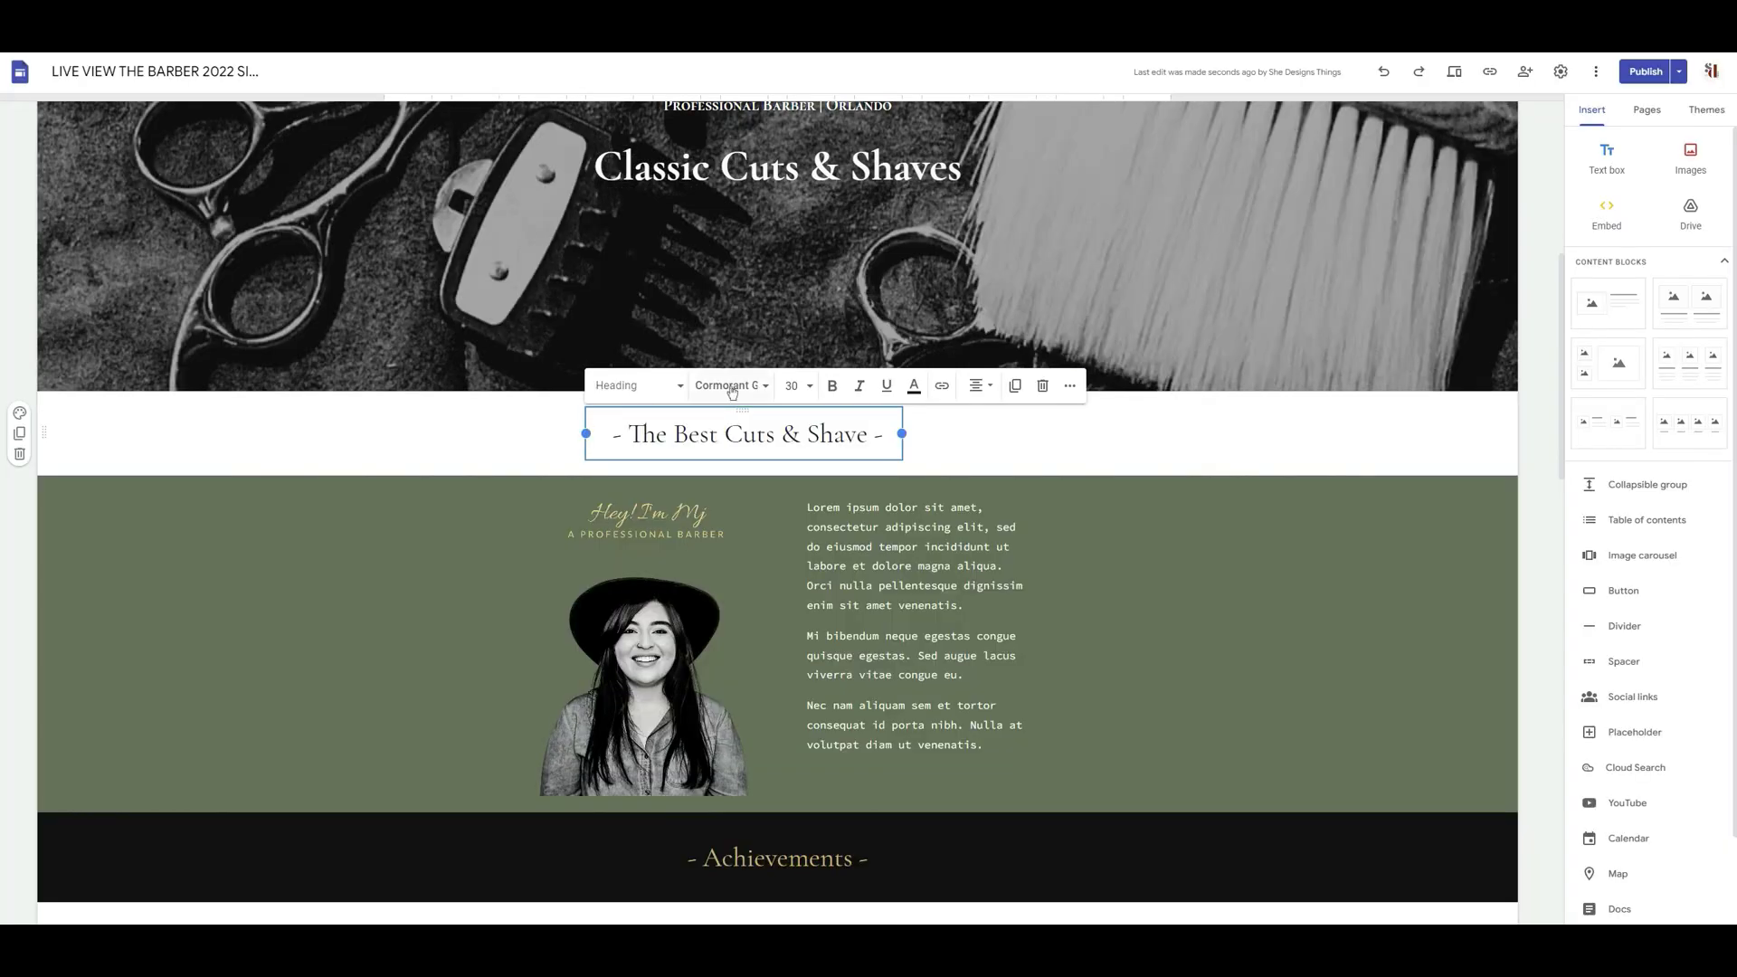
# Step: Select the '- The Best Cuts & Shave -' heading and list its fonts, currently Cormorant Garamond
pyautogui.moveTo(613, 435); pyautogui.dragTo(891, 435)
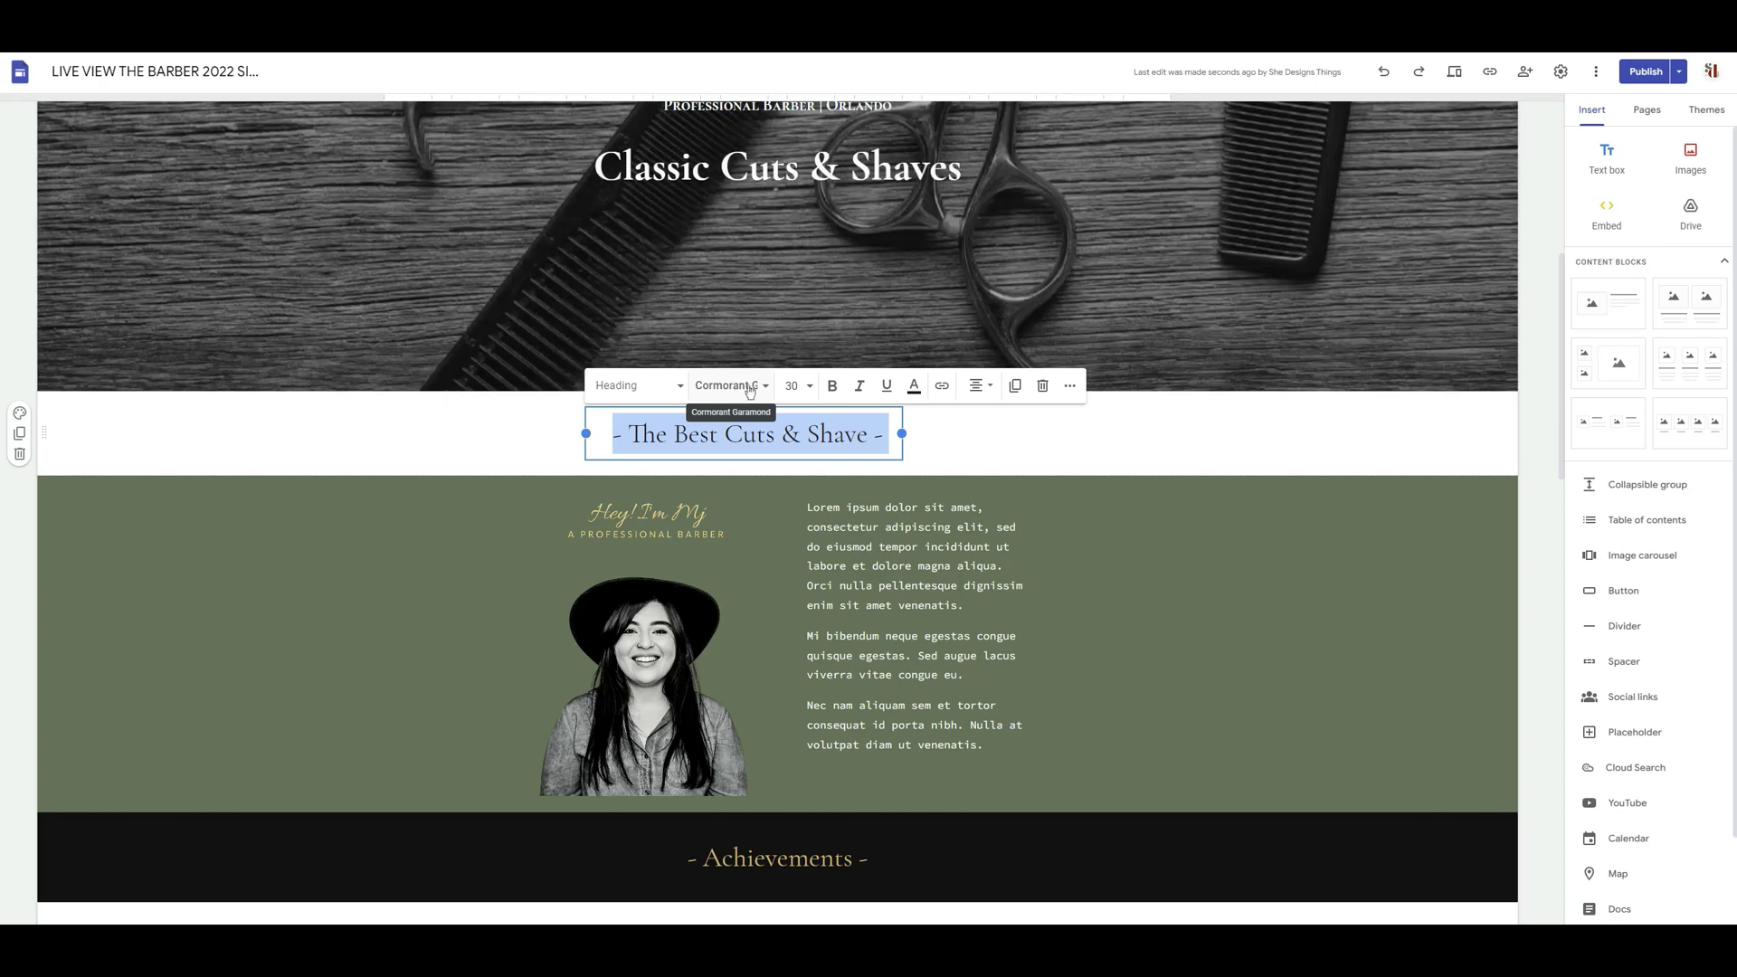
pyautogui.click(750, 391)
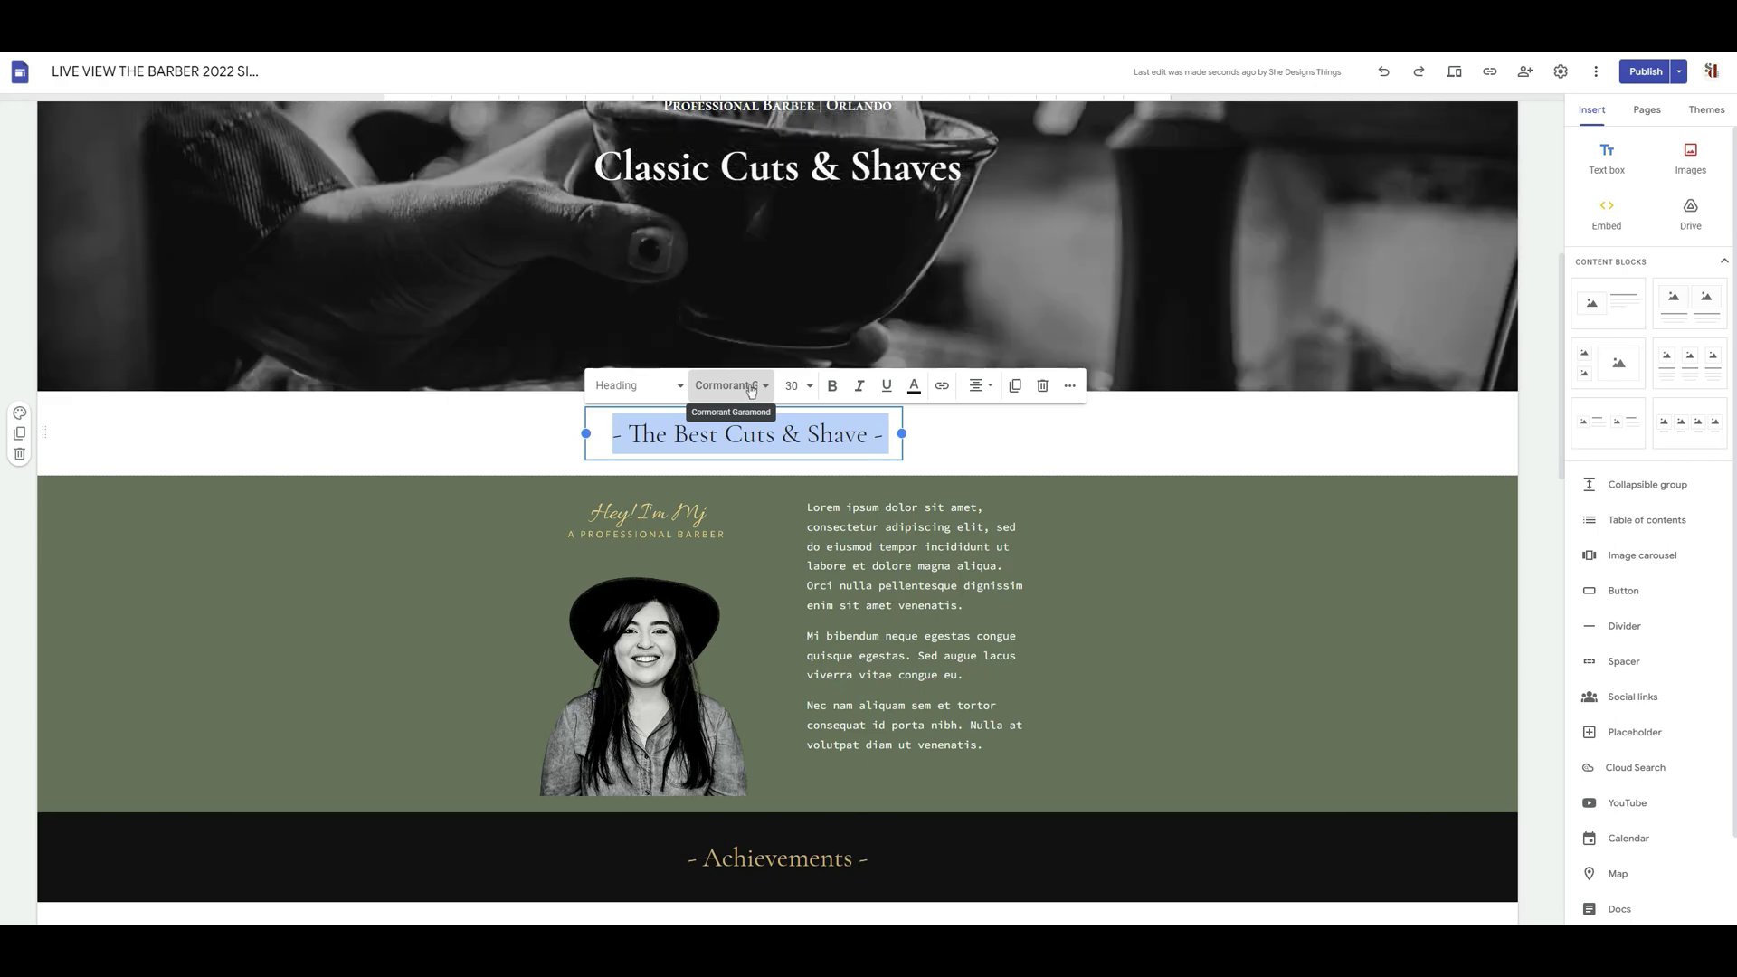
# Step: Browse the full catalogue of additional fonts for the heading, then close it without changes
pyautogui.click(750, 391)
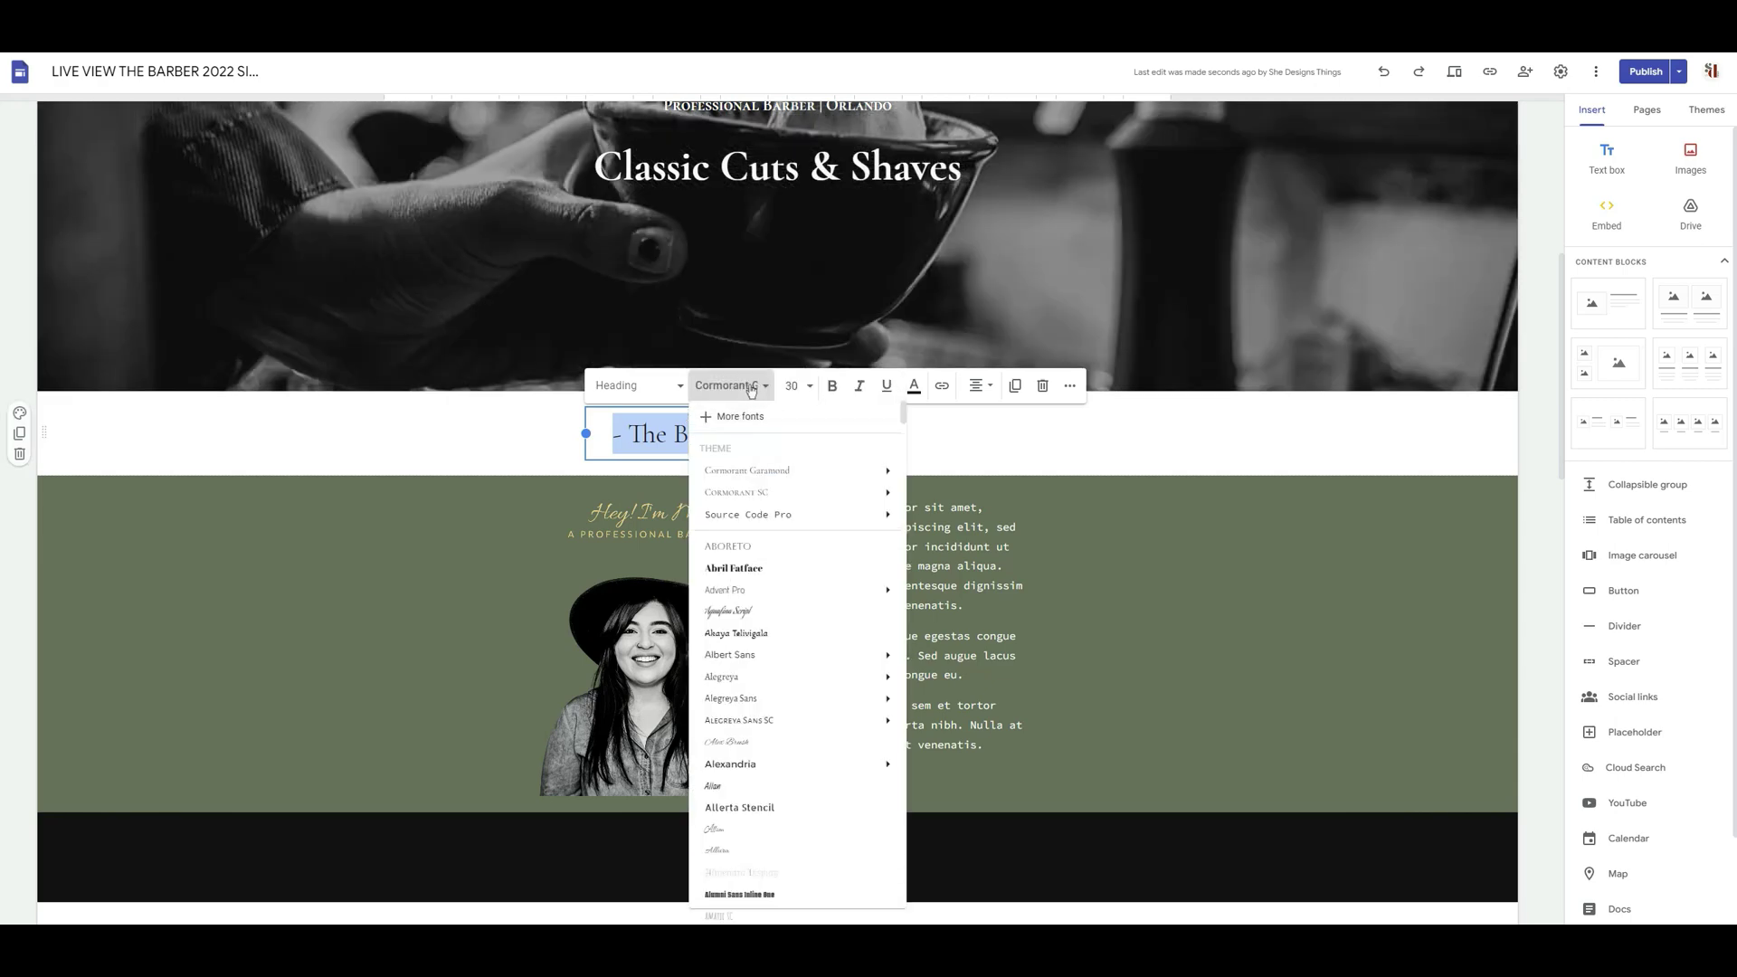
pyautogui.click(752, 412)
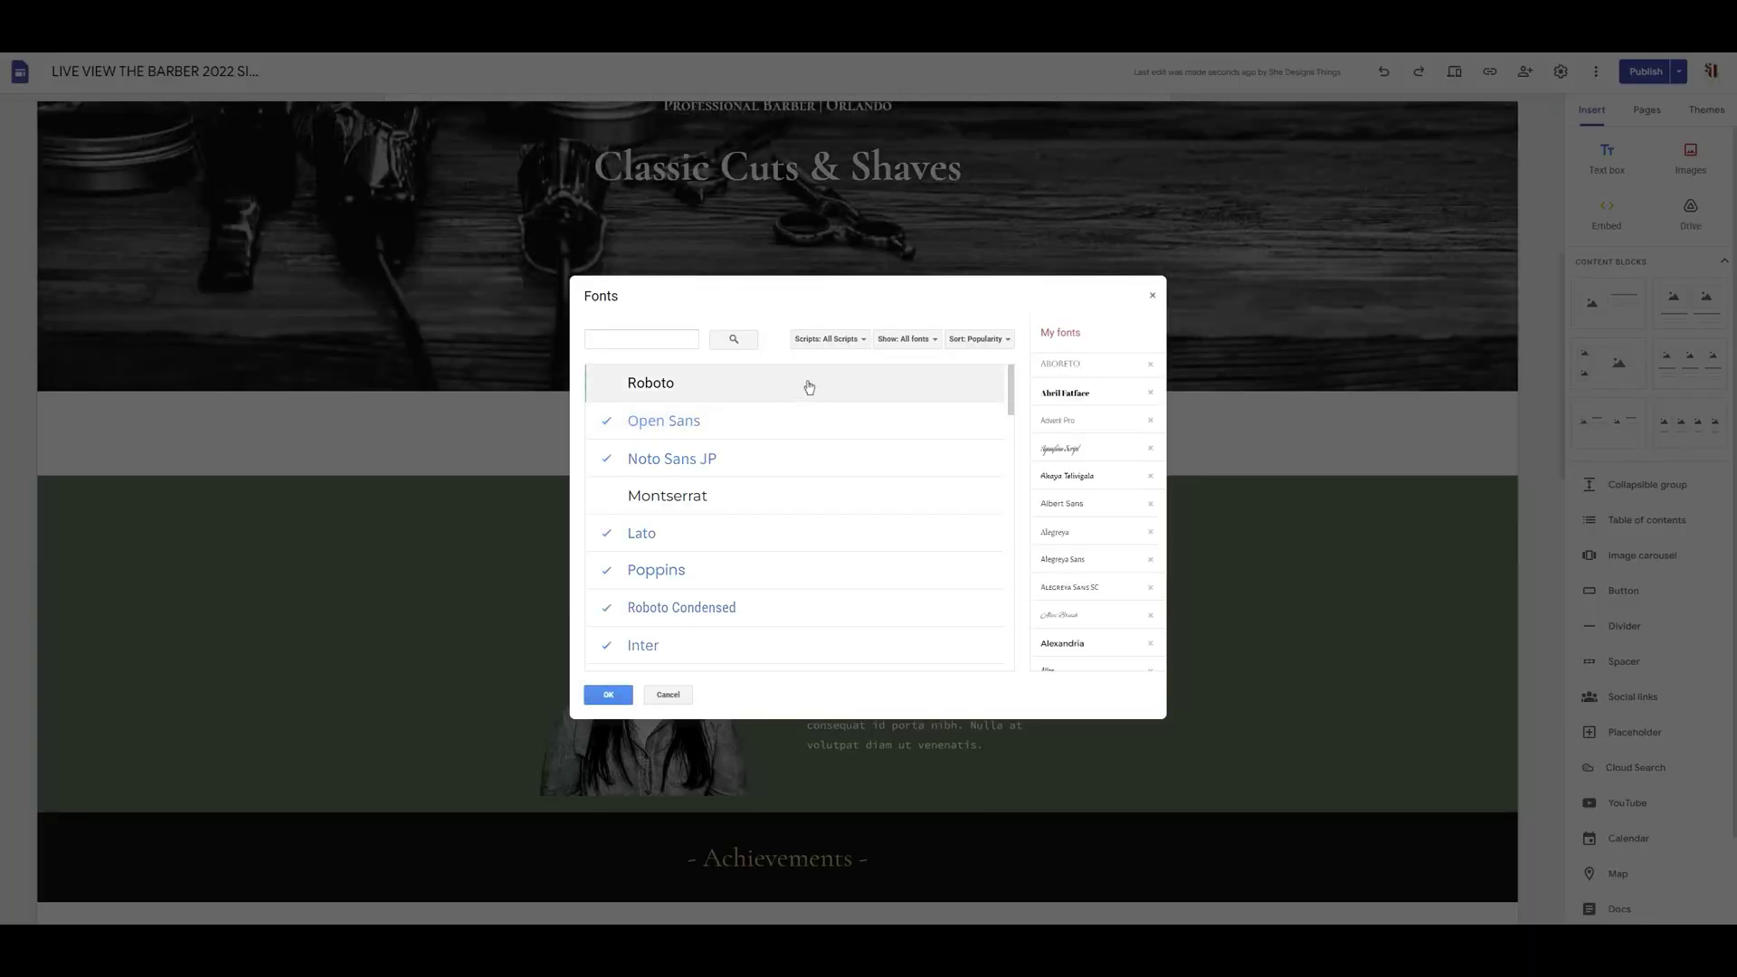
pyautogui.click(1152, 295)
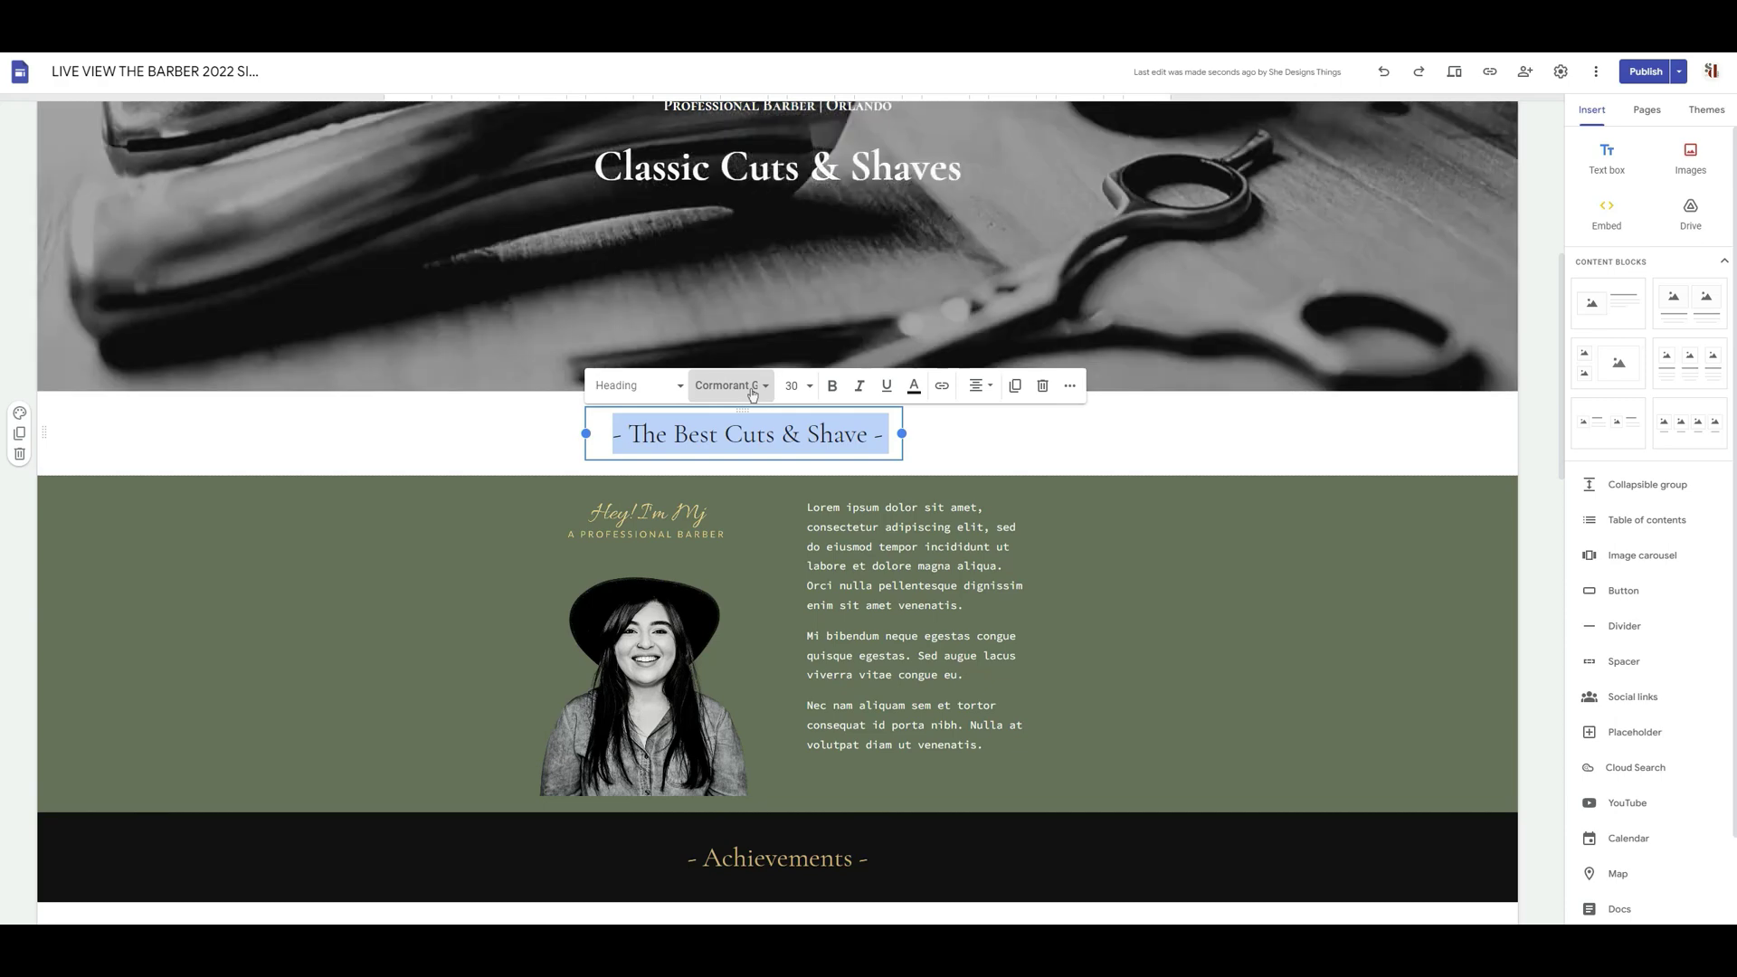
# Step: Scroll through the heading's font list and dismiss it, keeping Cormorant Garamond
pyautogui.click(752, 393)
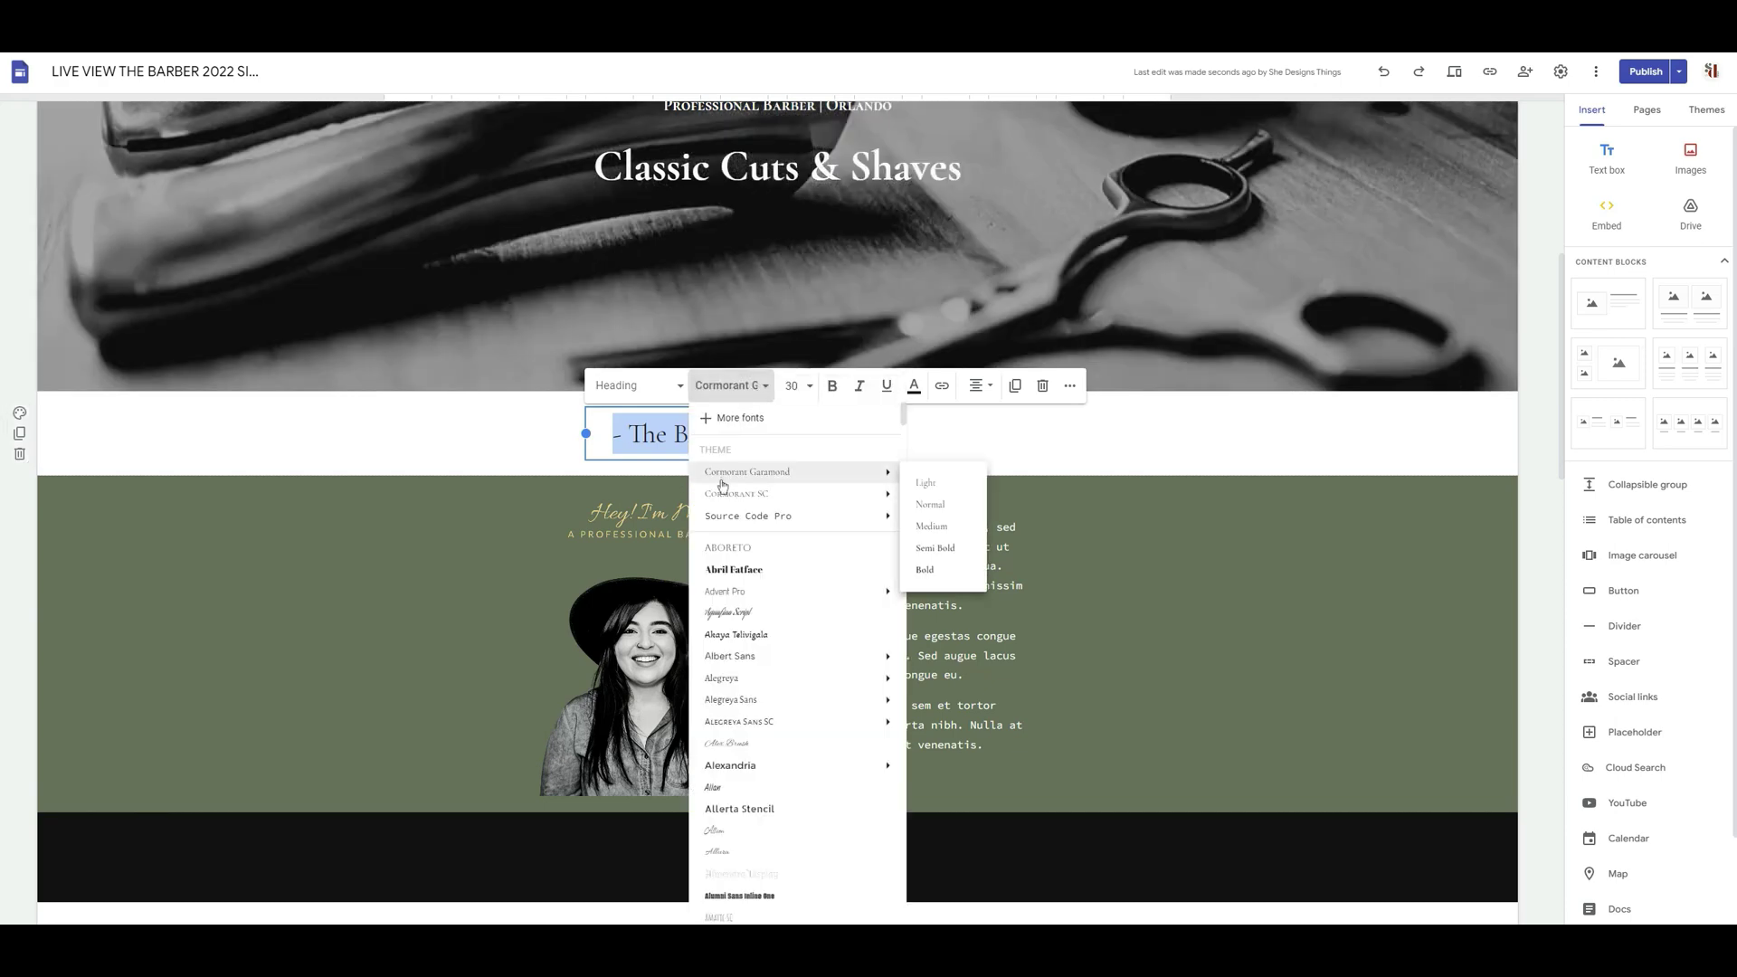
pyautogui.scroll(-15, 832, 733)
pyautogui.scroll(-15, 832, 733)
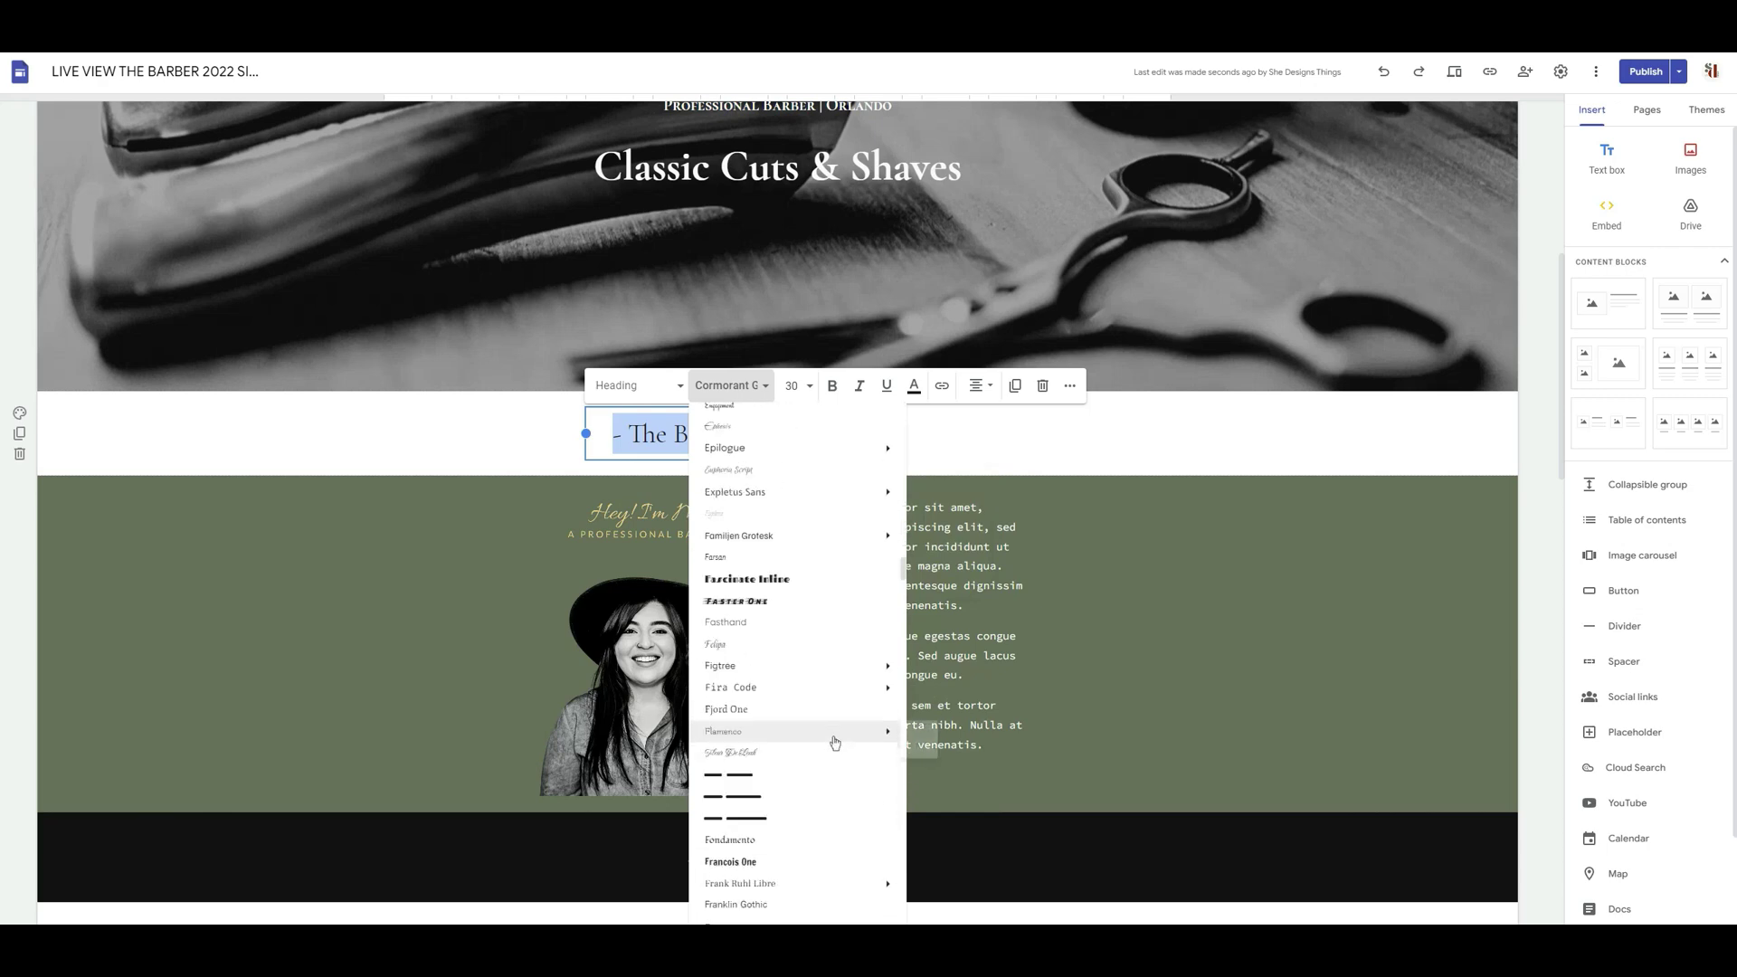
pyautogui.scroll(-10, 813, 737)
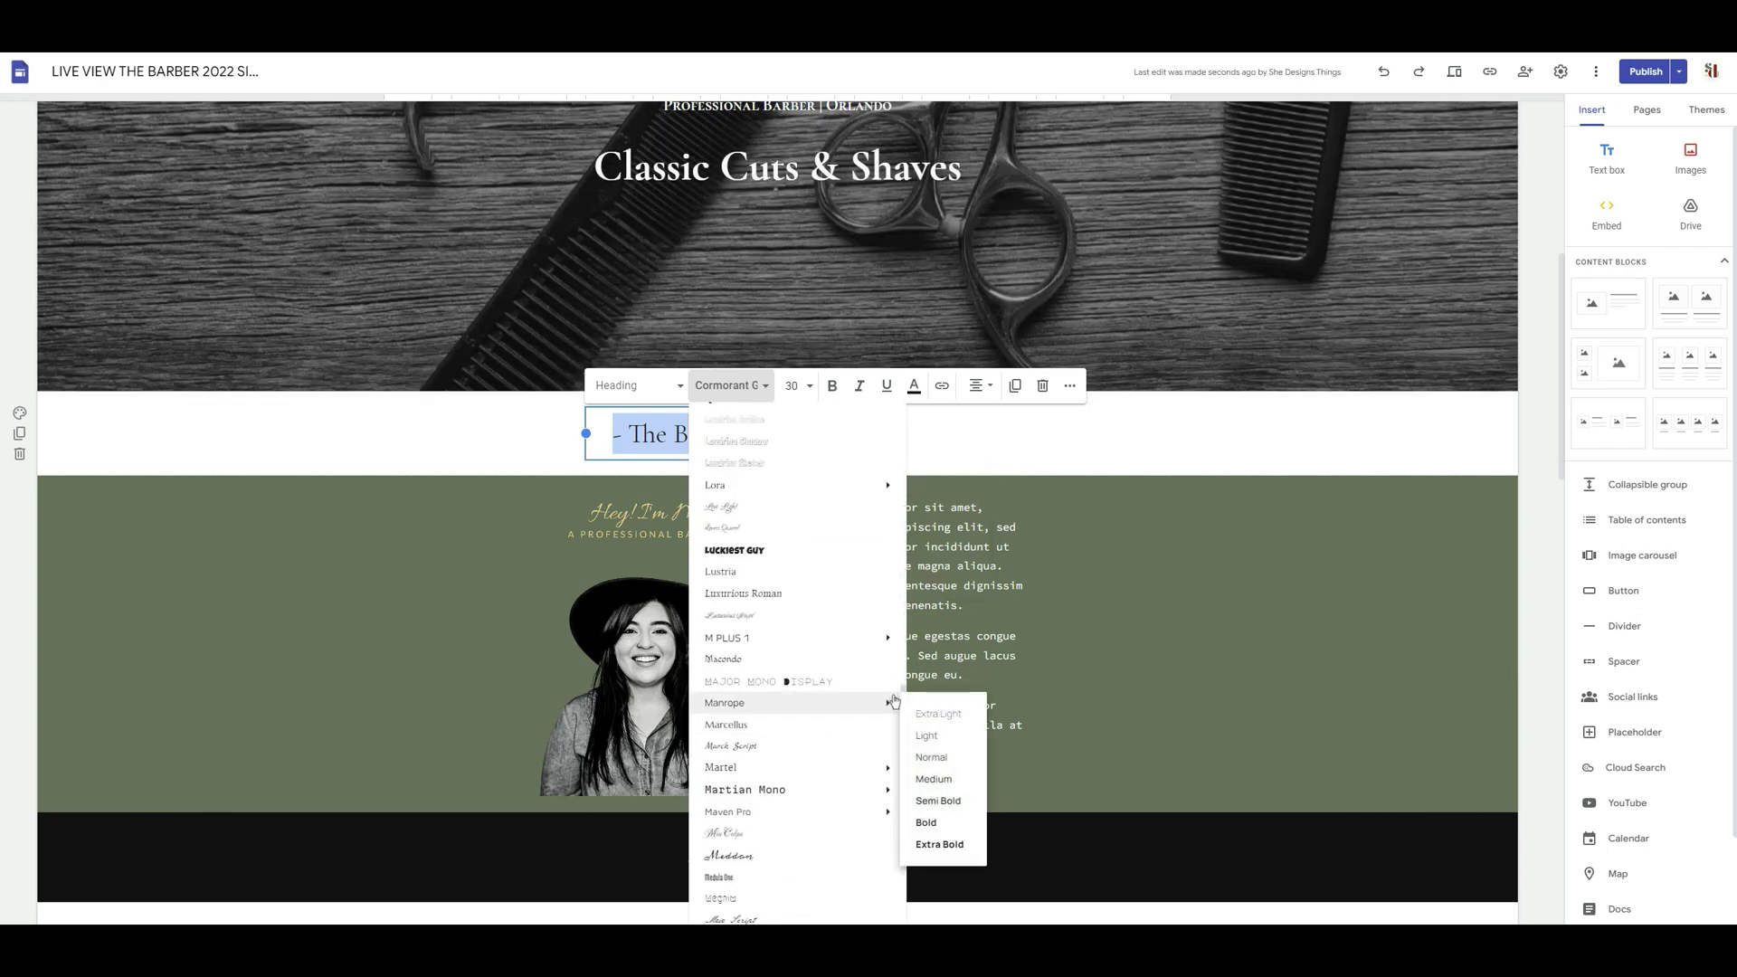
pyautogui.press('Escape')
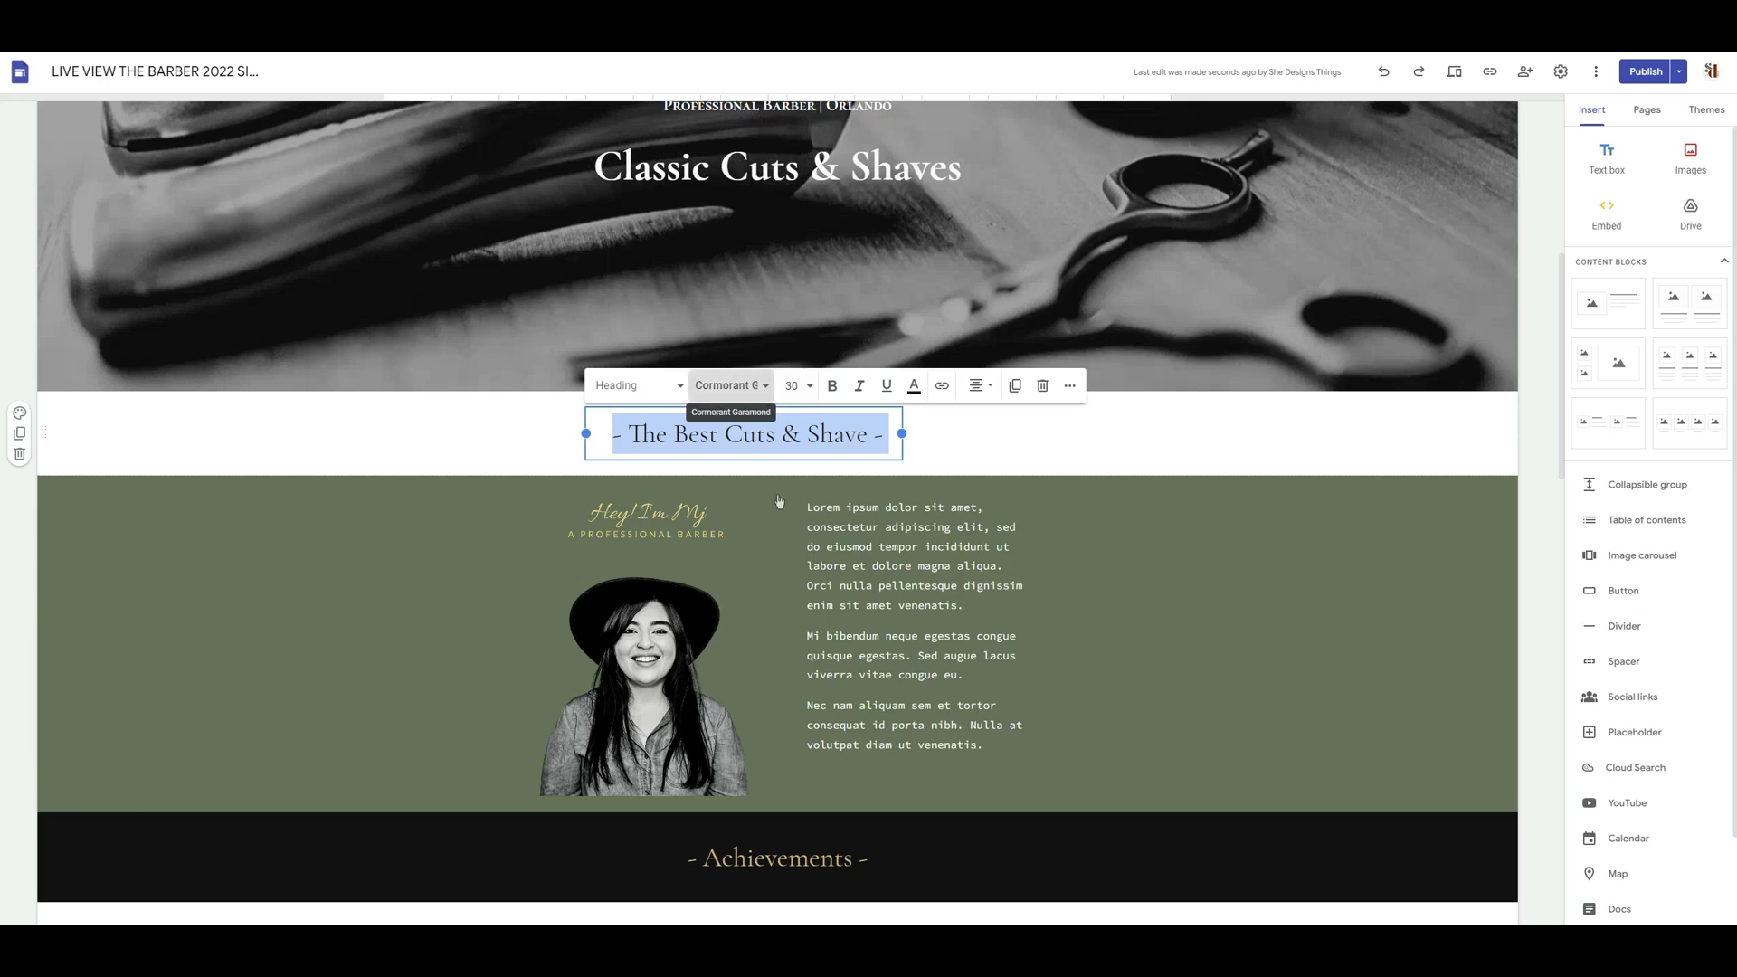
# Step: Reopen the heading's font list to look at fonts and weights, leaving Cormorant Garamond unchanged
pyautogui.click(729, 386)
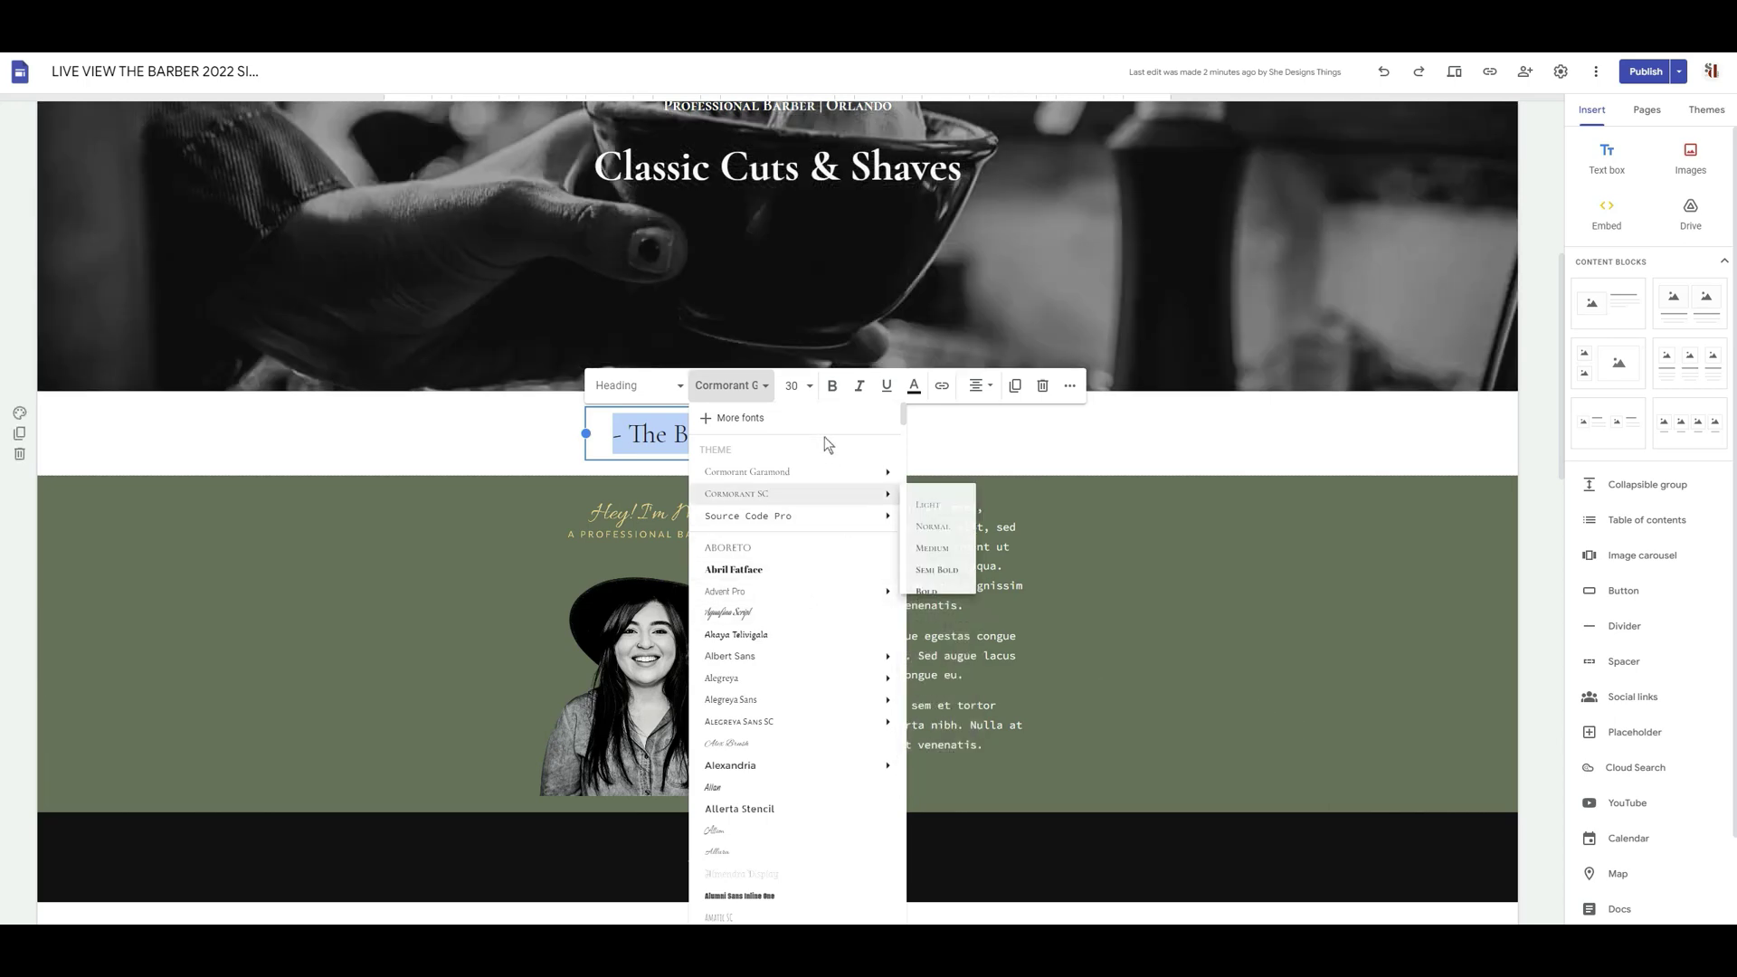
pyautogui.click(1261, 653)
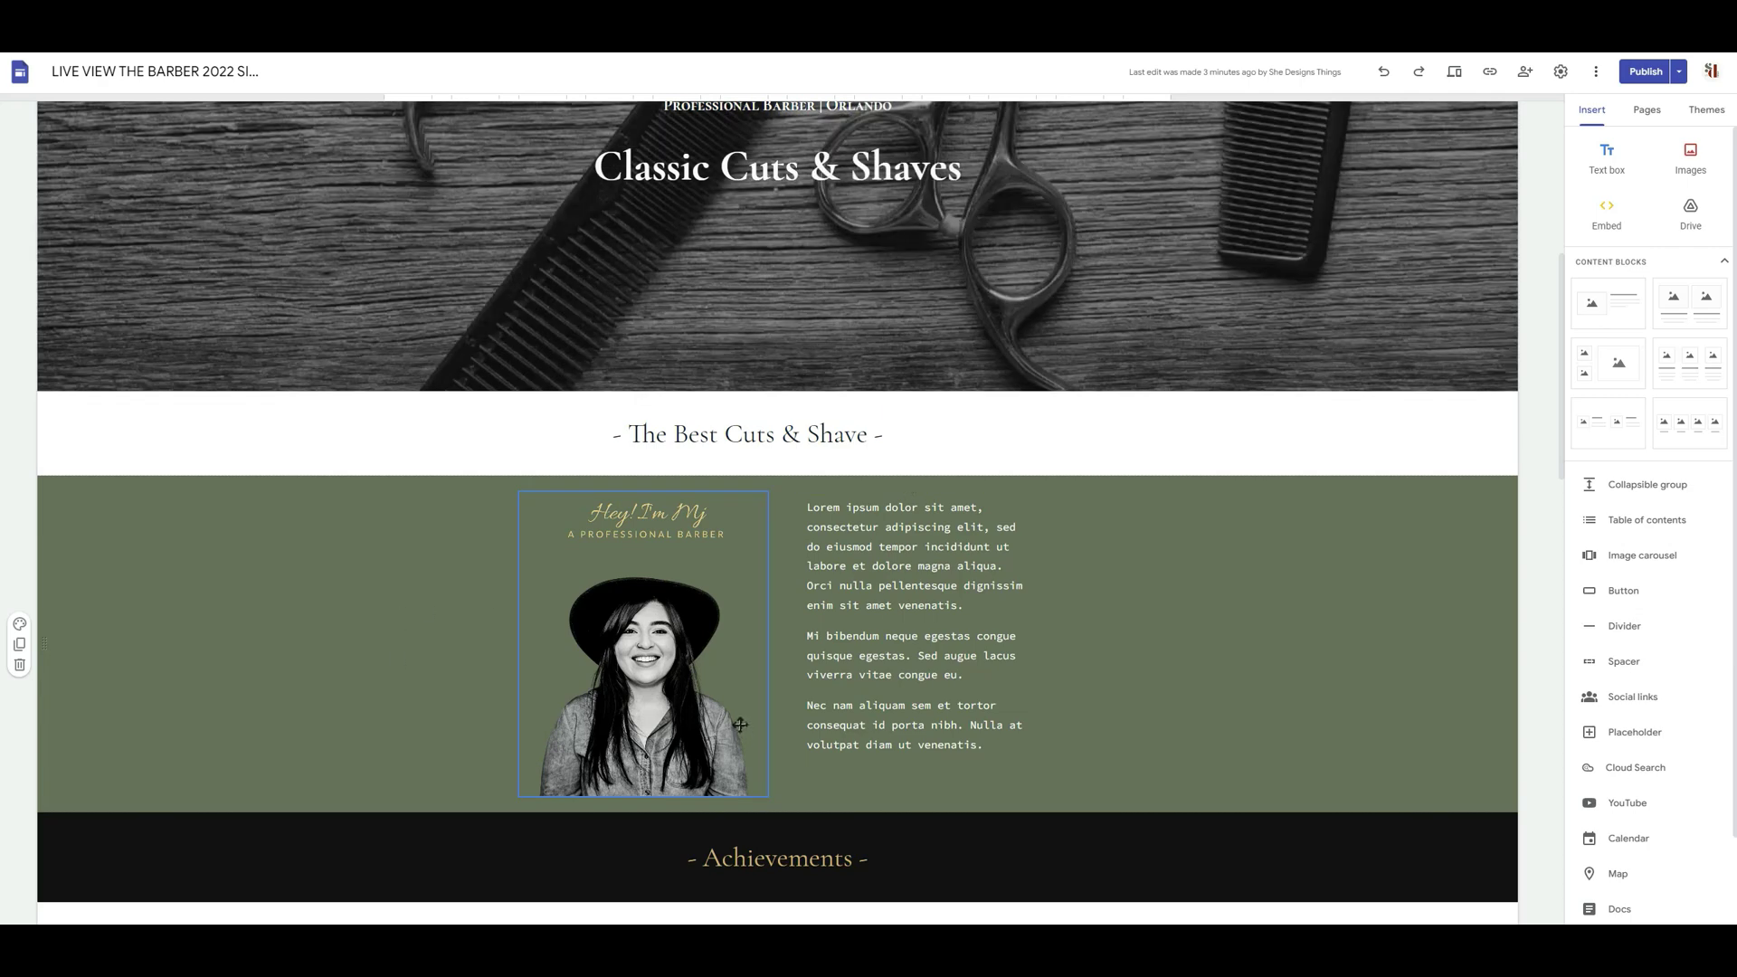
# Step: Scroll the barber page down to the Services & Prices and Shop Details sections with shop photos
pyautogui.scroll(-8, 740, 723)
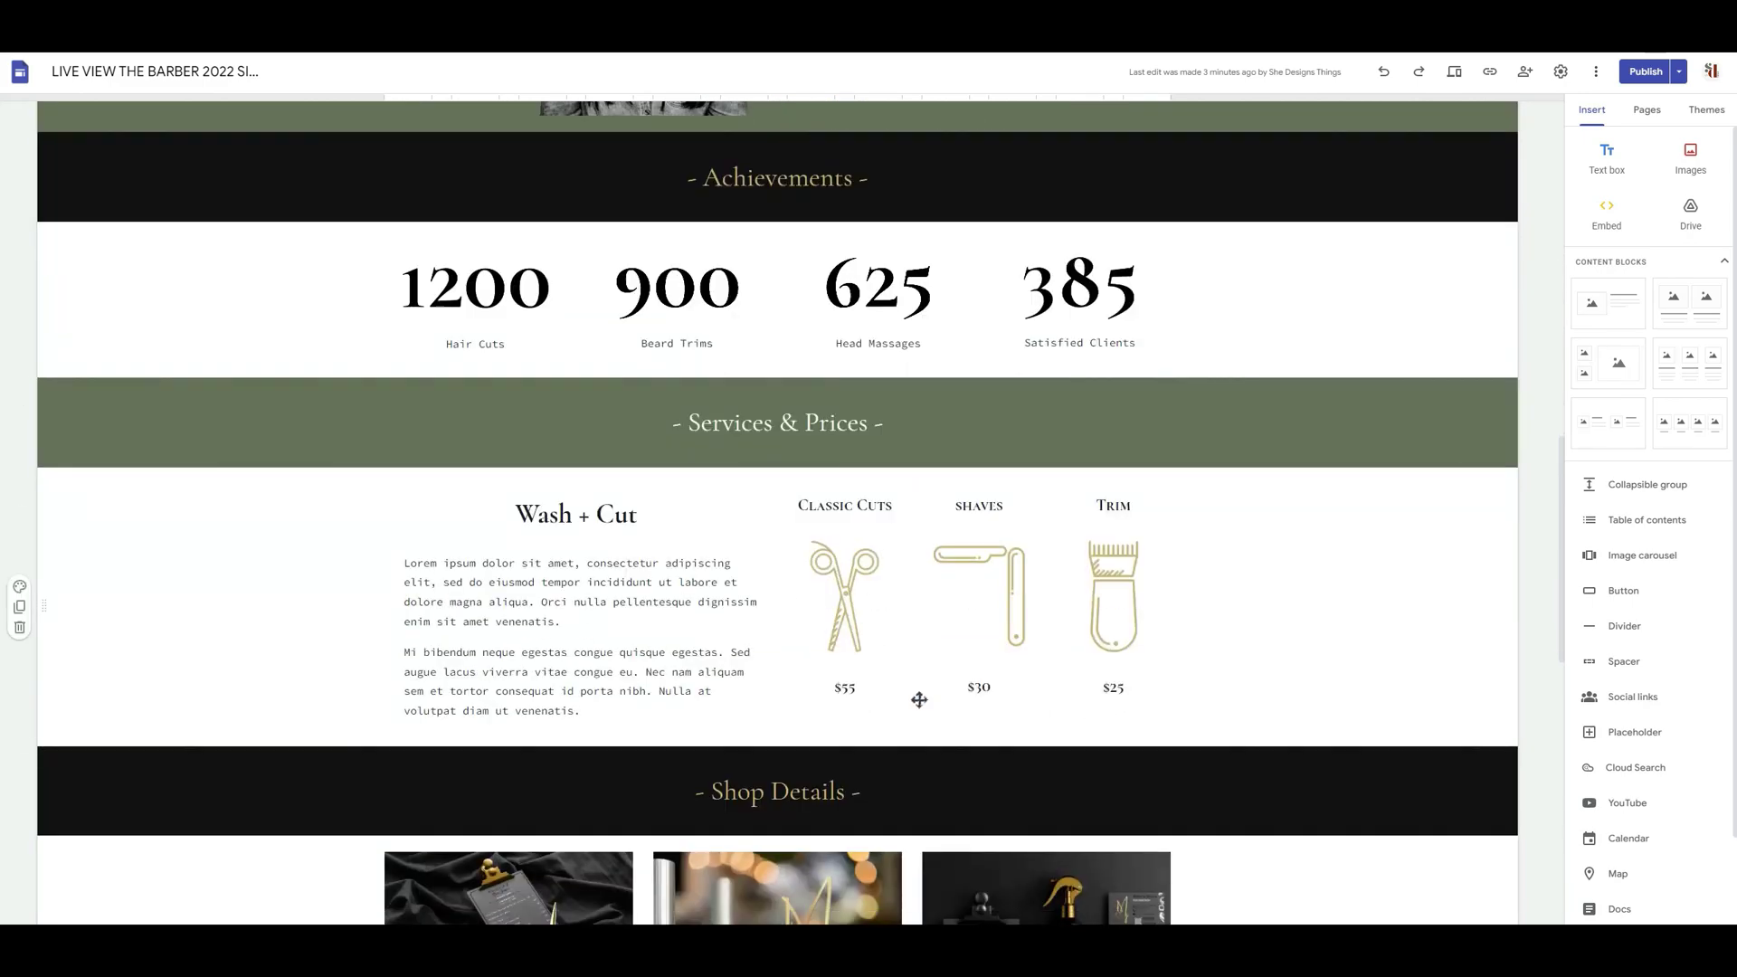
pyautogui.scroll(-4, 917, 700)
pyautogui.scroll(-5, 865, 703)
pyautogui.scroll(2, 864, 702)
pyautogui.scroll(4, 864, 702)
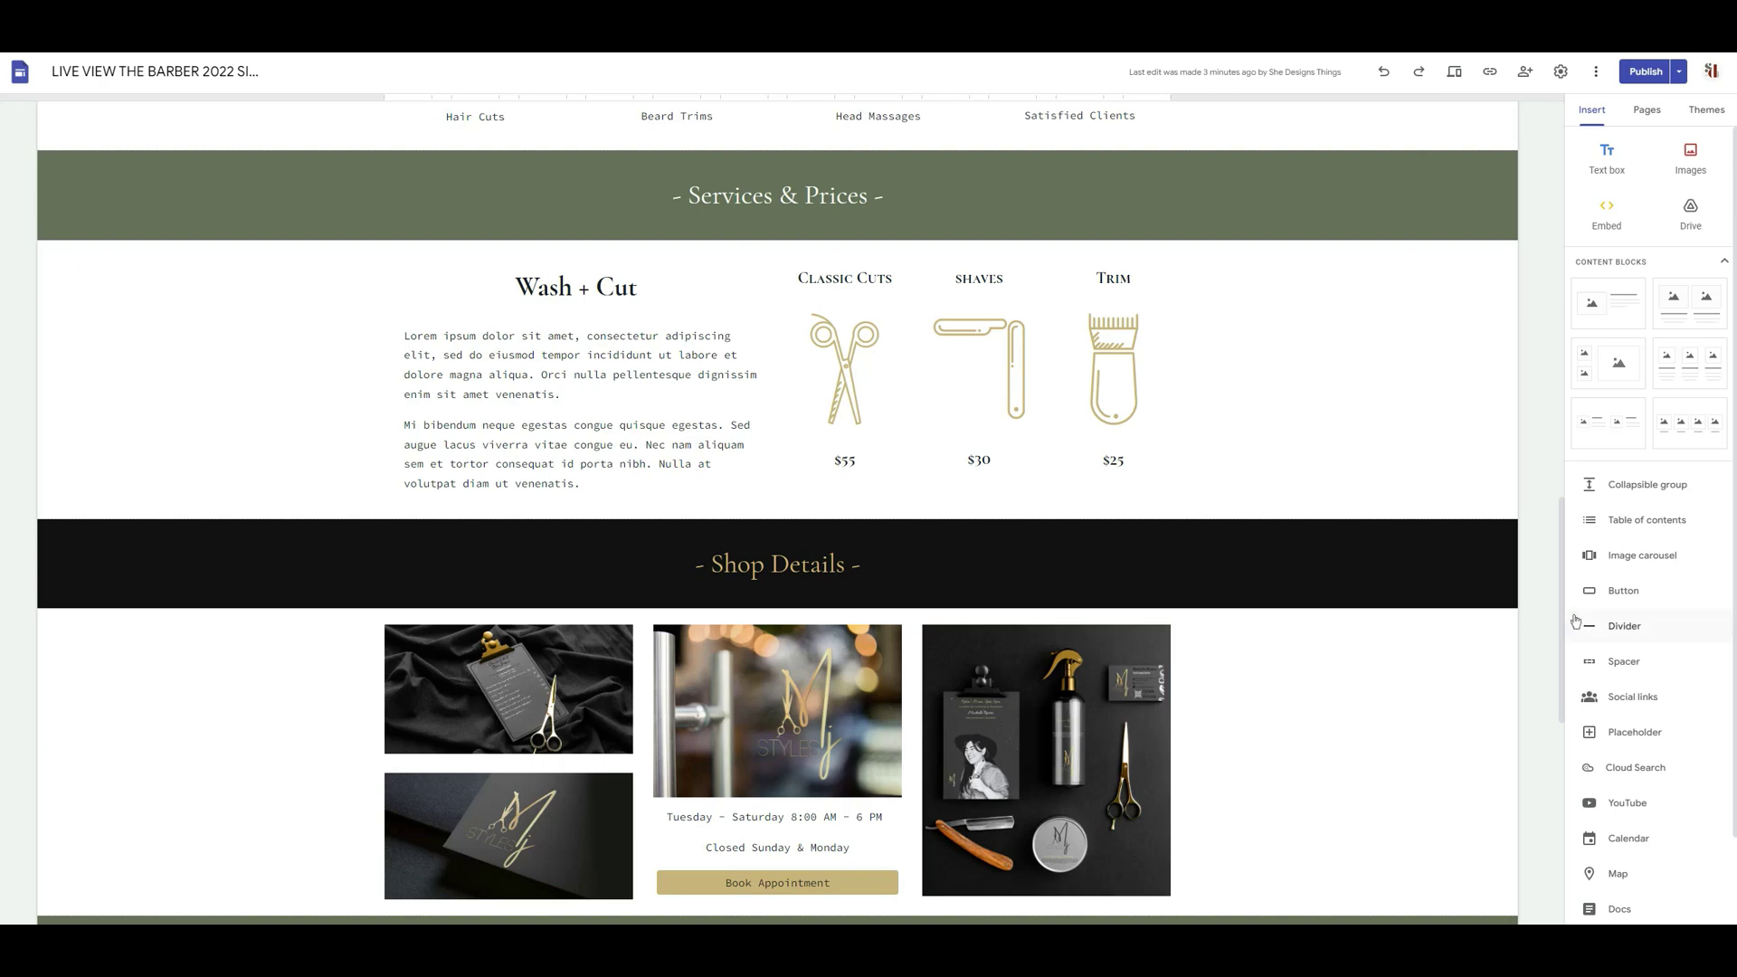
pyautogui.scroll(-1, 1629, 612)
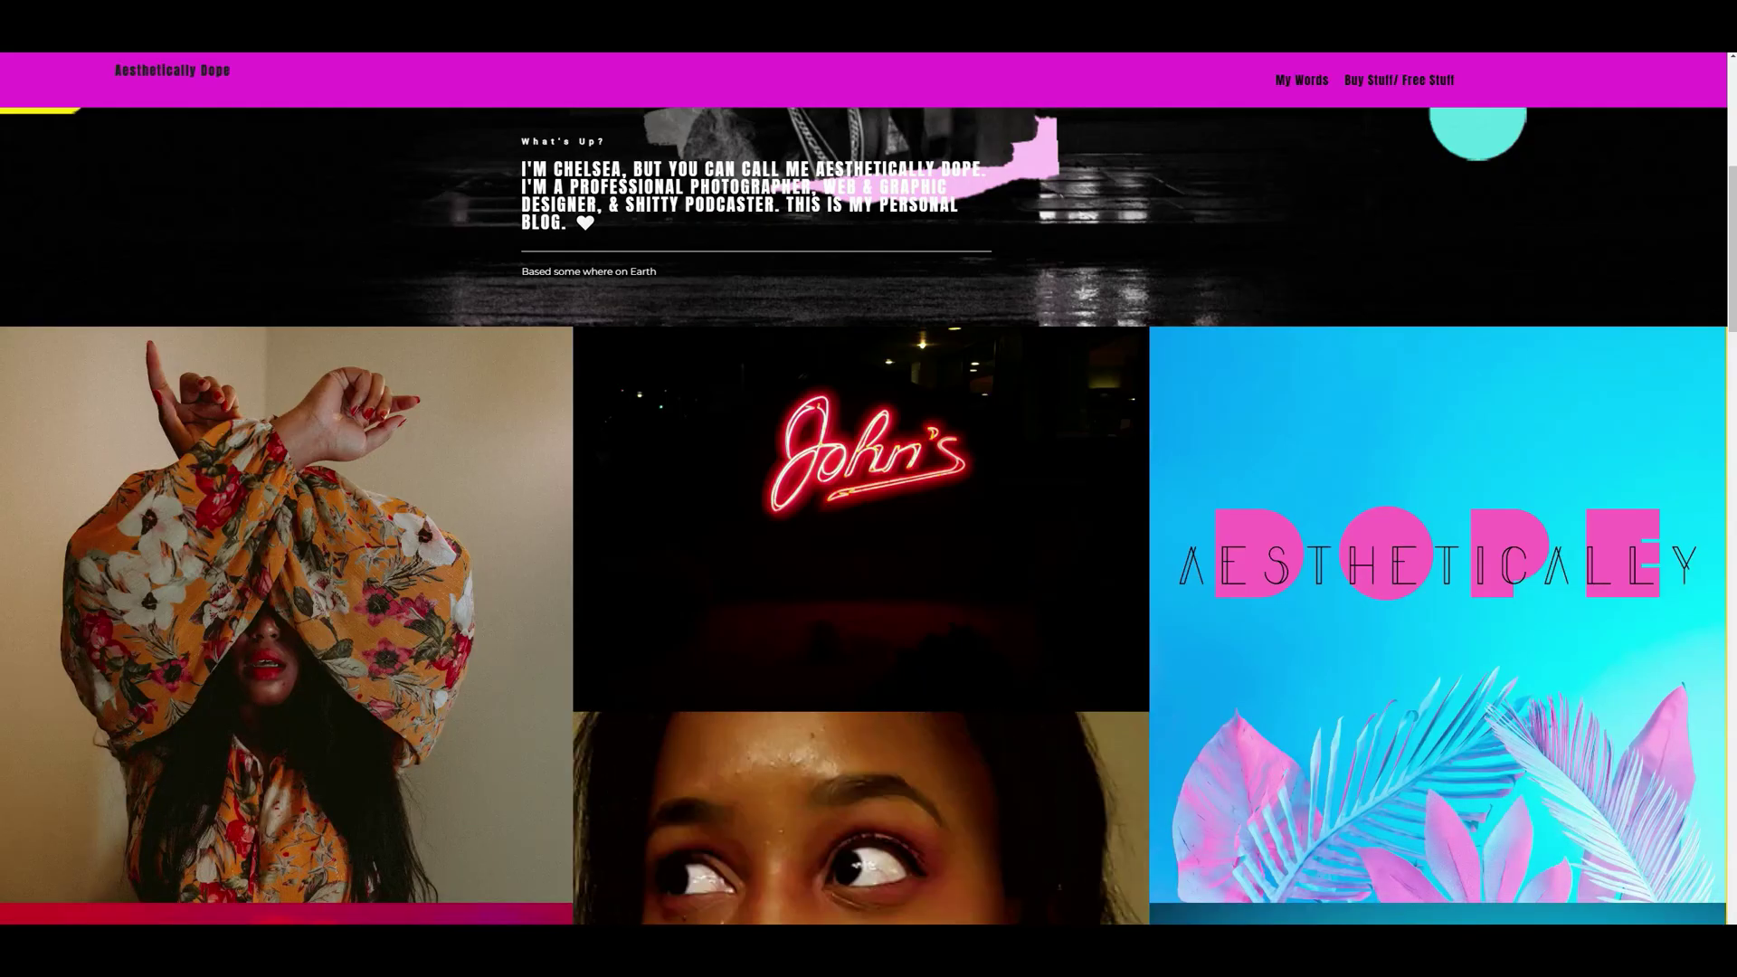
# Step: Scroll through the Aesthetically Dope blog's photo grid with its edge-to-edge images
pyautogui.scroll(-5, 775, 481)
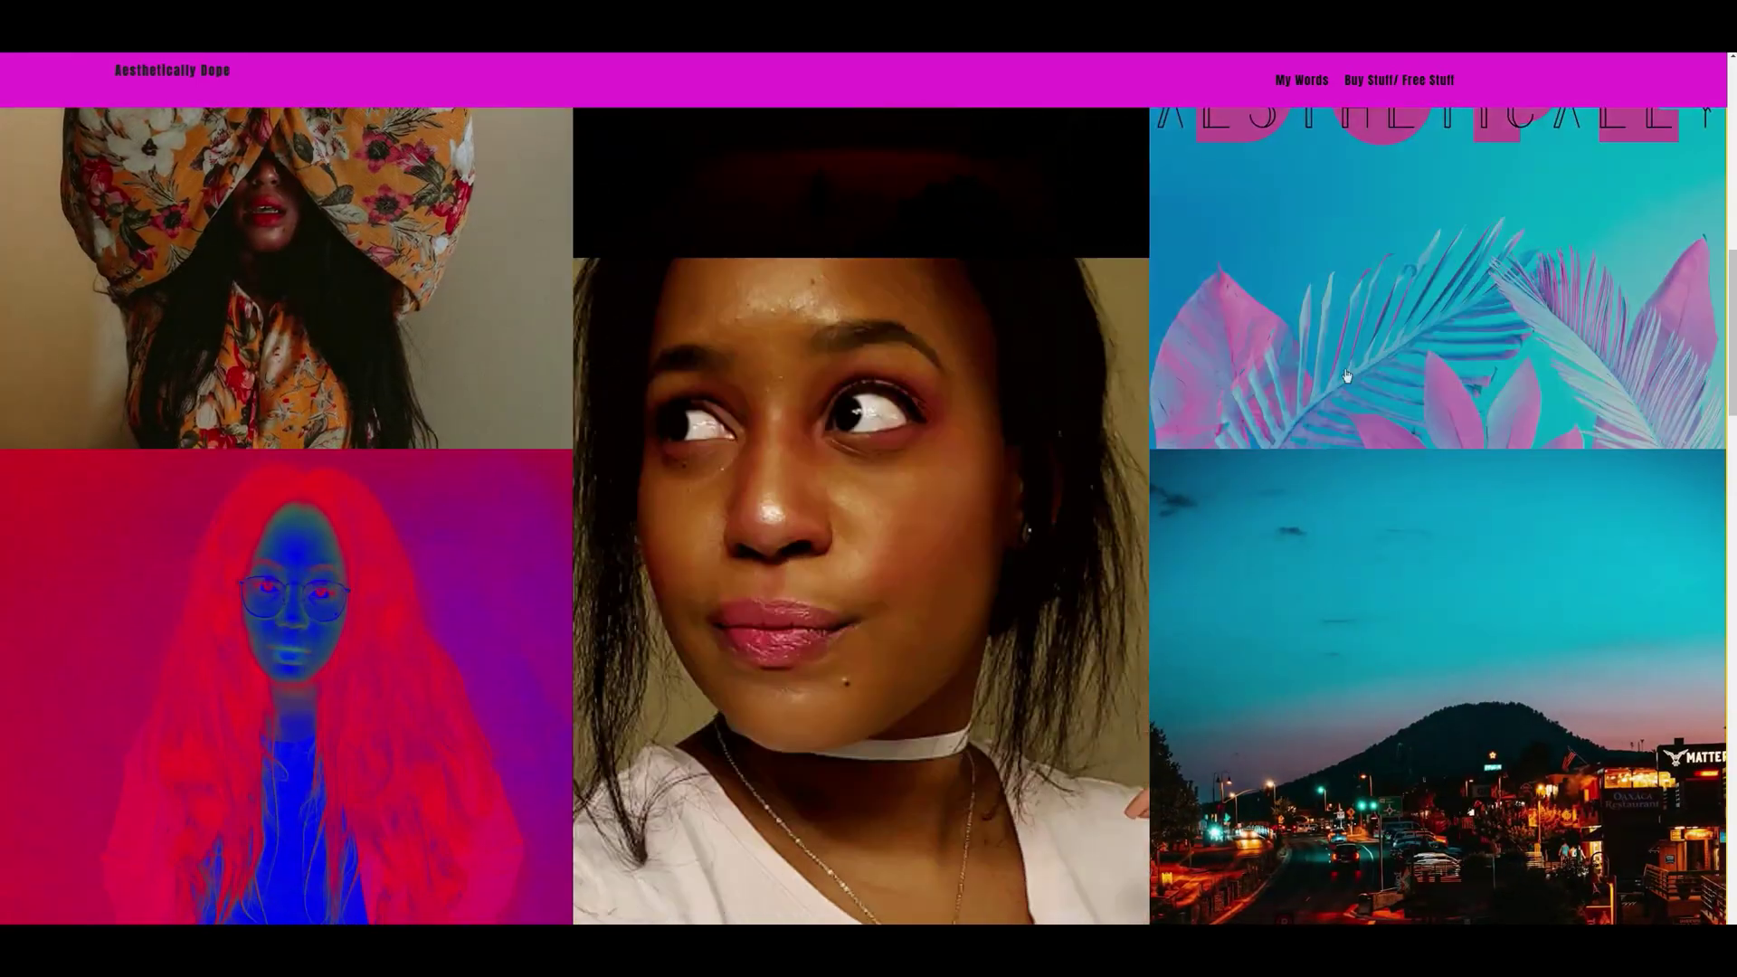
pyautogui.scroll(-7, 1052, 611)
pyautogui.scroll(-3, 1052, 610)
pyautogui.scroll(12, 616, 471)
pyautogui.scroll(-1, 616, 470)
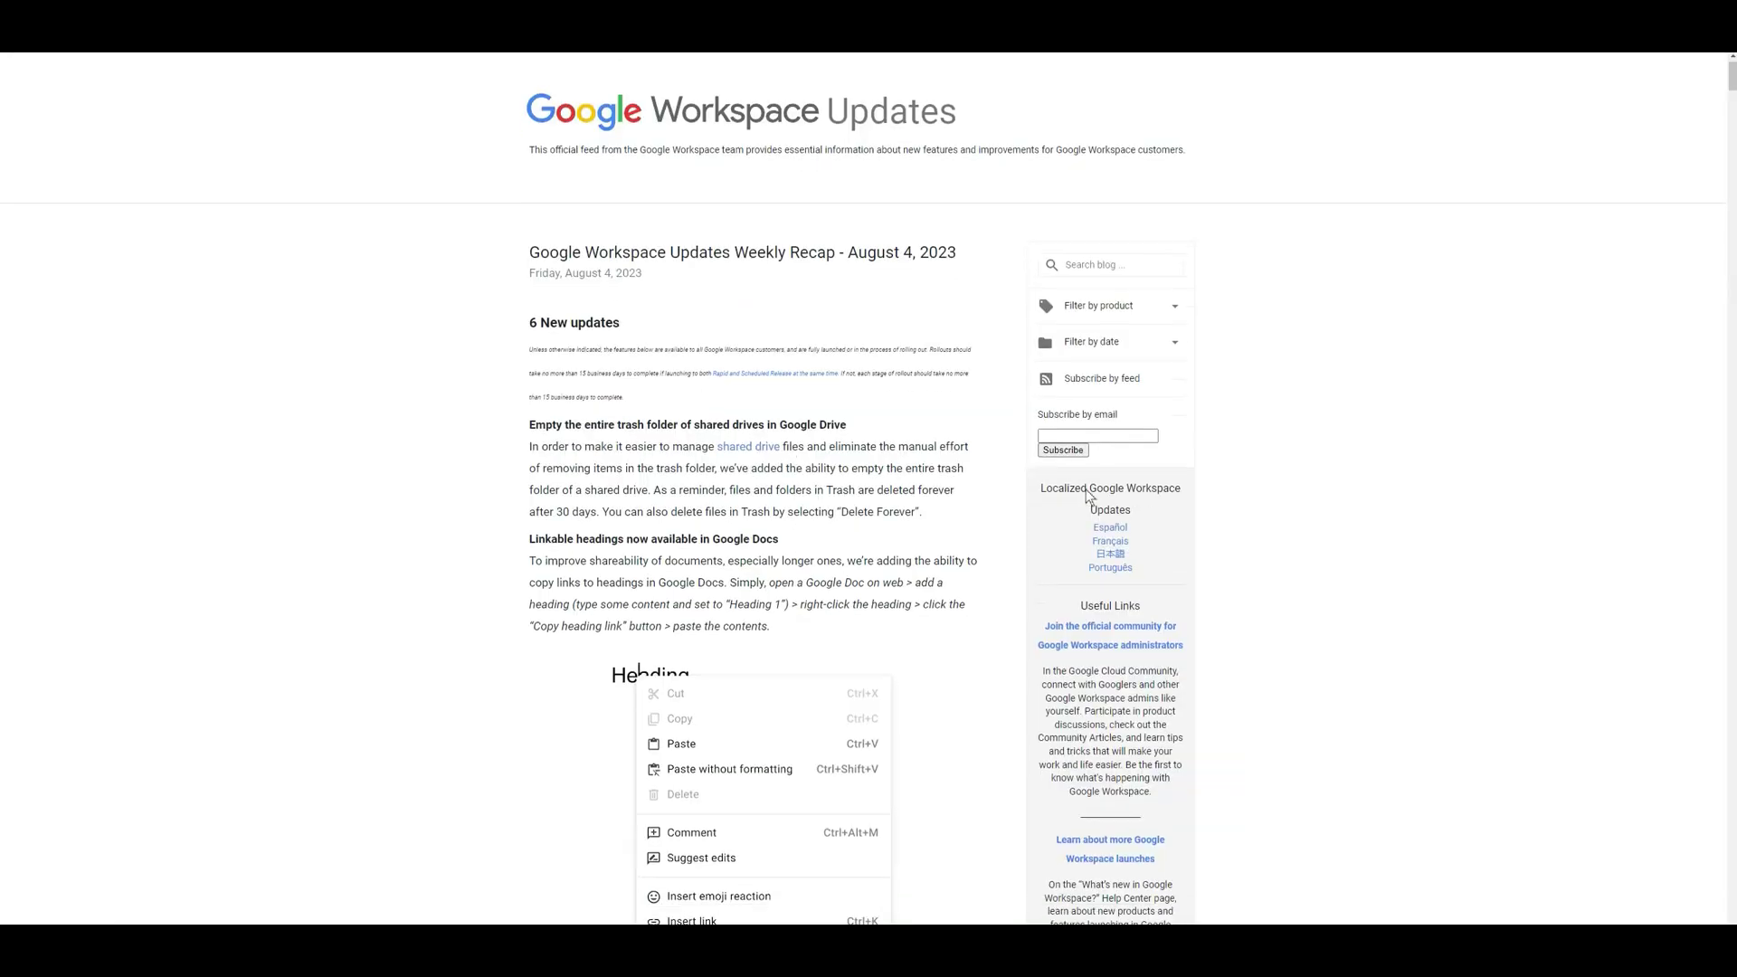
# Step: Scroll the August 4, 2023 recap post down to the People chips in Google Sheets update
pyautogui.scroll(-8, 1198, 446)
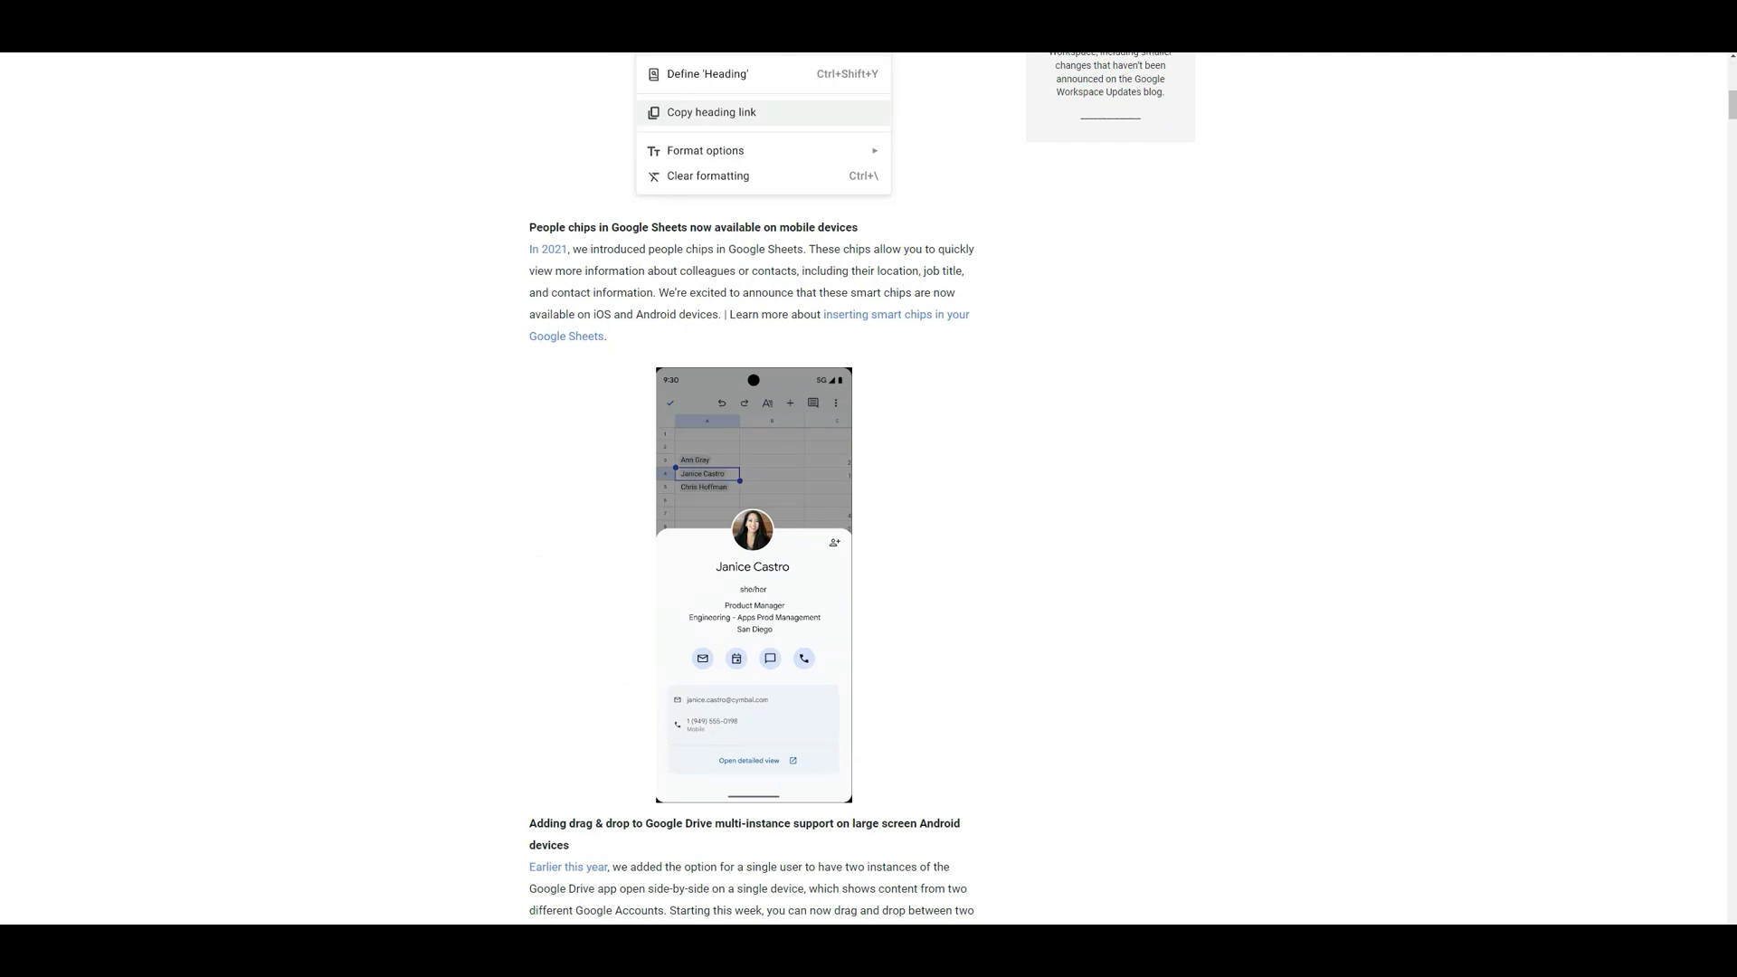